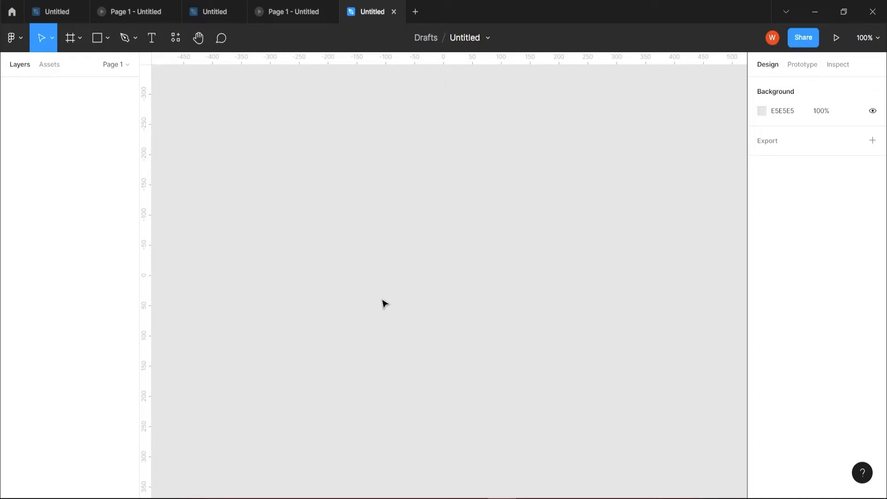
Step: Create an iPhone SE frame and move it toward the left side of the canvas, at about X -387, Y -275
click(73, 46)
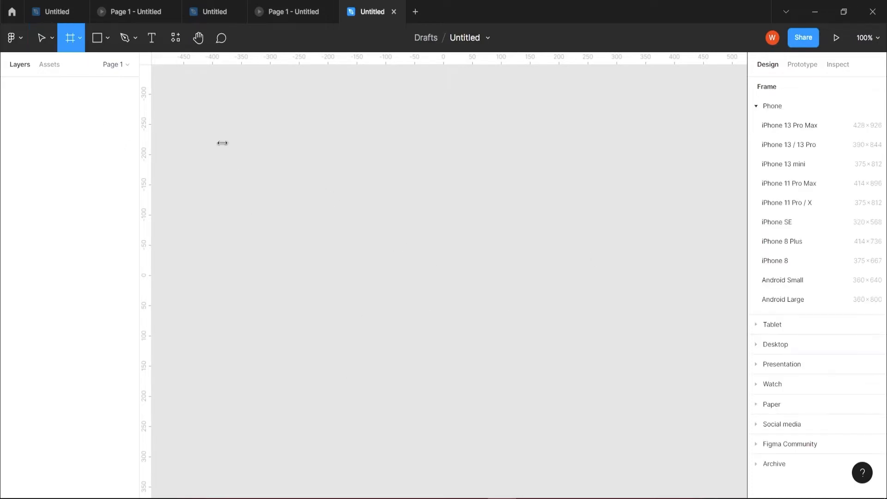
click(781, 223)
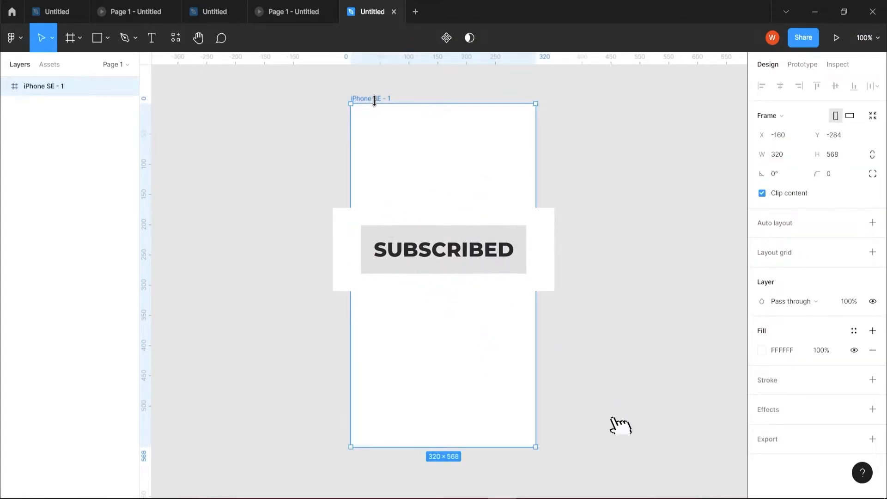
drag(374, 101, 244, 108)
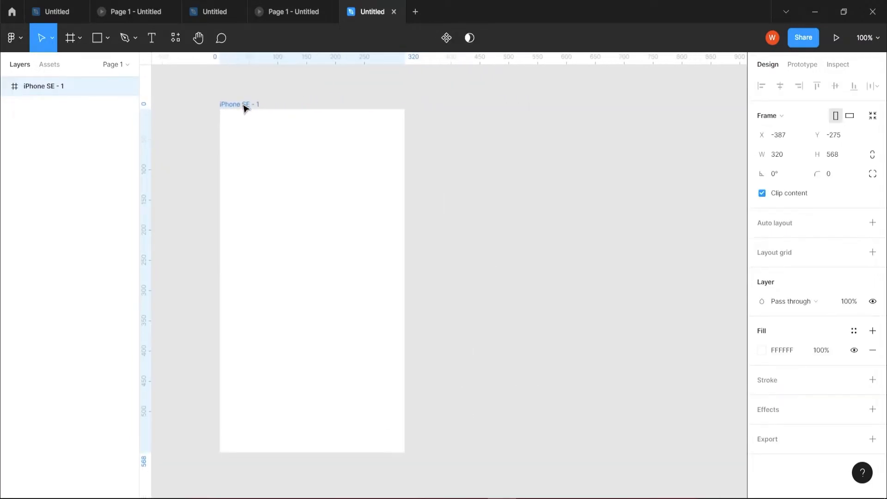
click(545, 223)
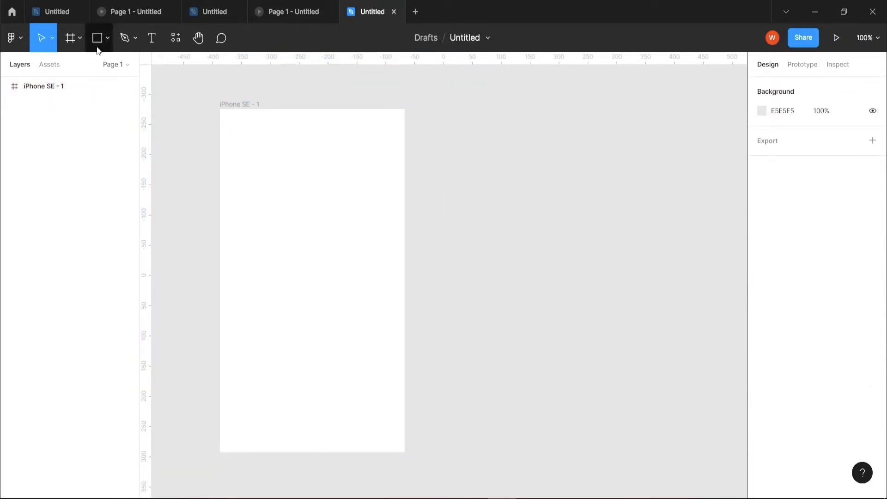
Step: Draw a curved blob outline about 319 × 347 with the Pen tool on the empty canvas beside the phone frame
click(107, 37)
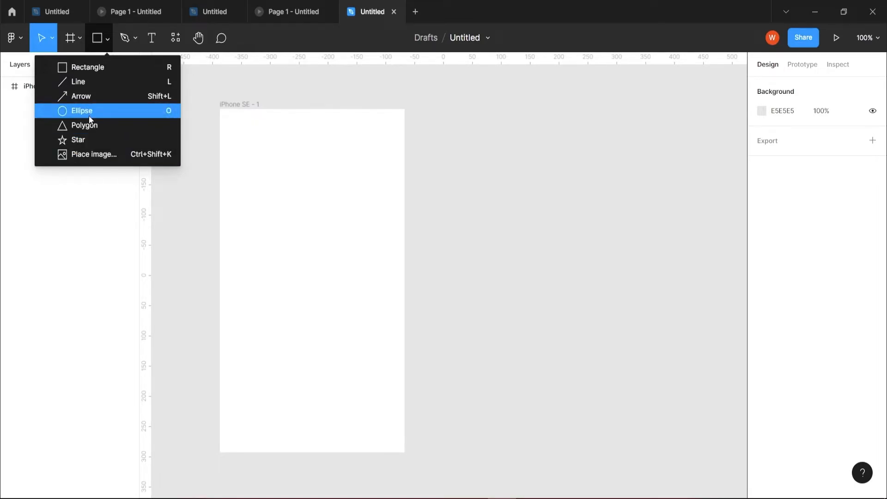
click(497, 143)
click(124, 38)
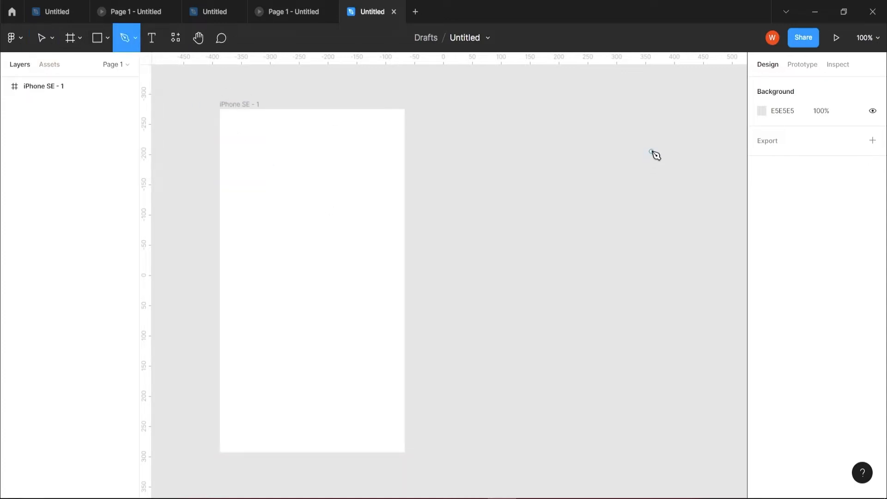
click(573, 155)
drag(663, 233, 647, 278)
drag(630, 328, 601, 345)
drag(560, 298, 545, 307)
drag(528, 238, 488, 221)
drag(500, 164, 531, 168)
drag(573, 124, 587, 132)
drag(573, 158, 569, 164)
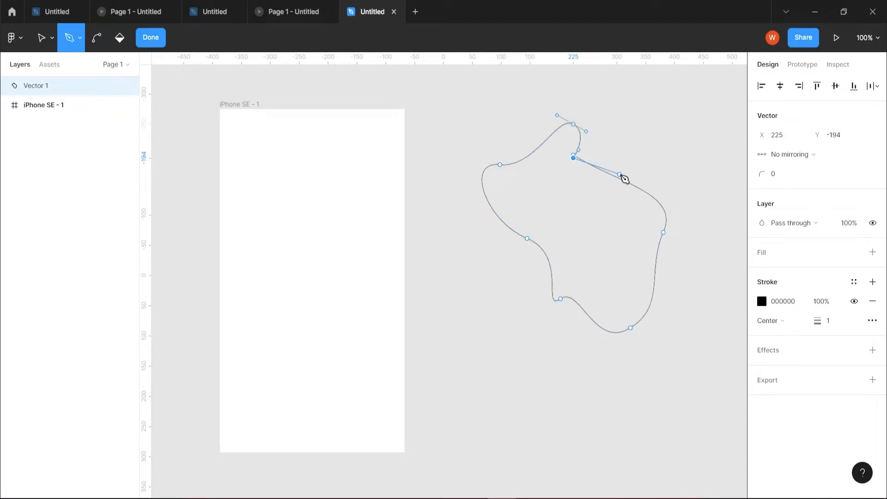
key(Escape)
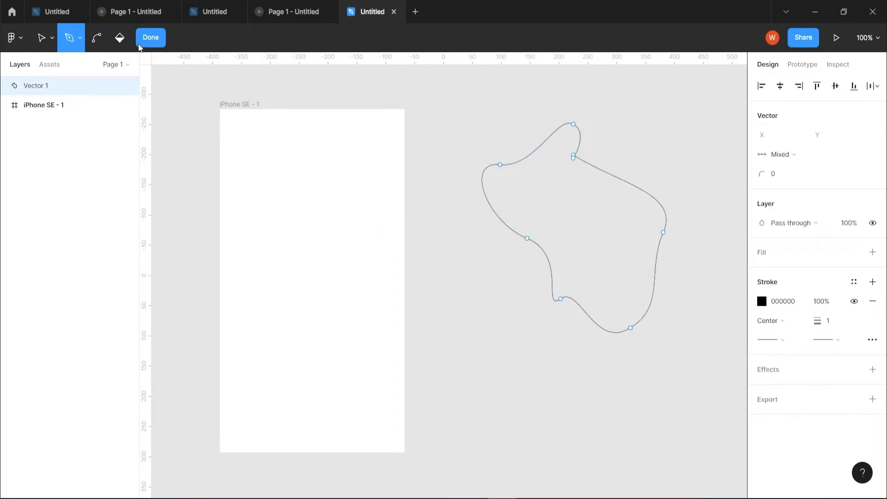
click(150, 38)
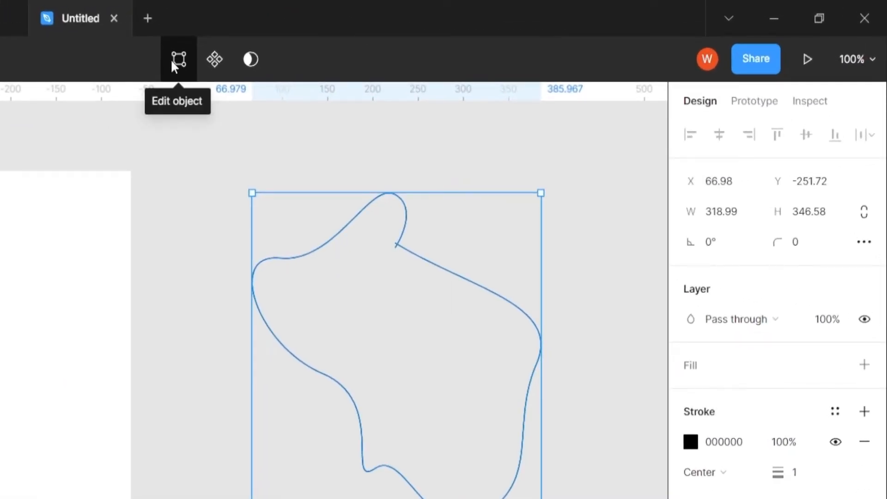
Step: Edit the blob's points to round its right side, join its open ends, raise the top peak and re-angle the upper-left curve
click(173, 63)
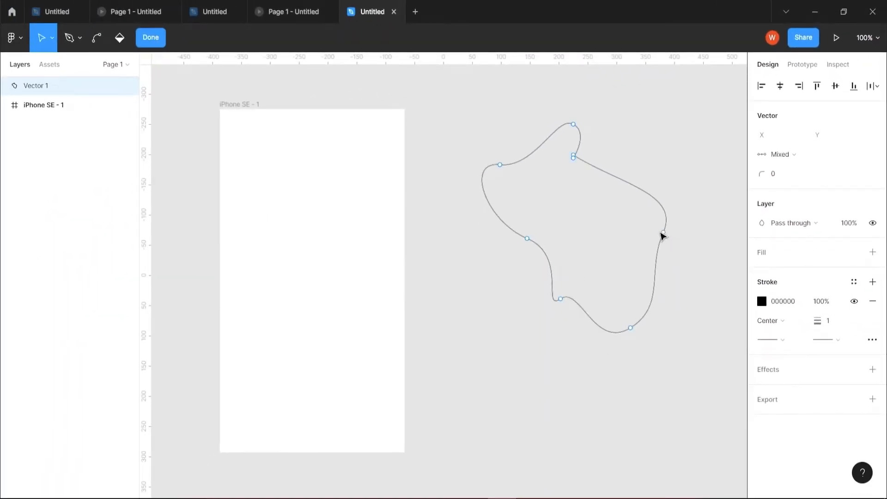
click(665, 235)
mouse_move(663, 234)
mouse_down()
mouse_move(673, 283)
mouse_move(663, 268)
mouse_move(663, 229)
mouse_up()
drag(659, 264, 670, 256)
click(574, 157)
drag(574, 125, 551, 116)
click(500, 165)
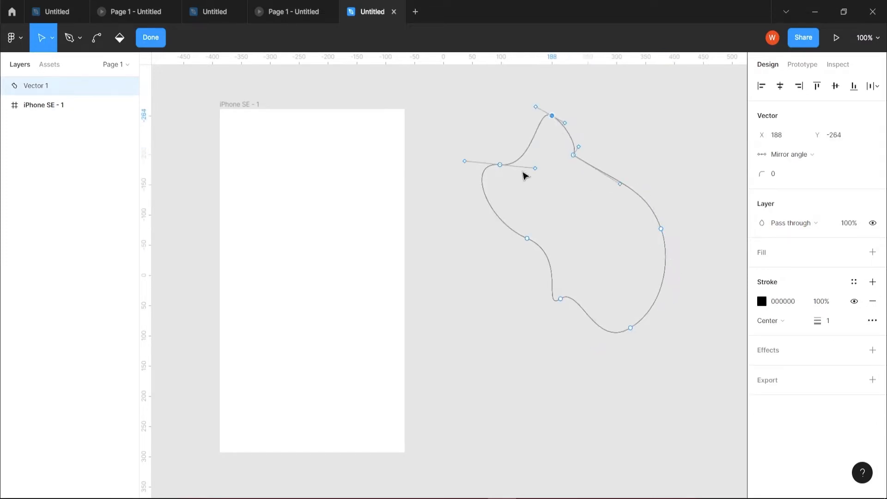
drag(535, 171, 528, 144)
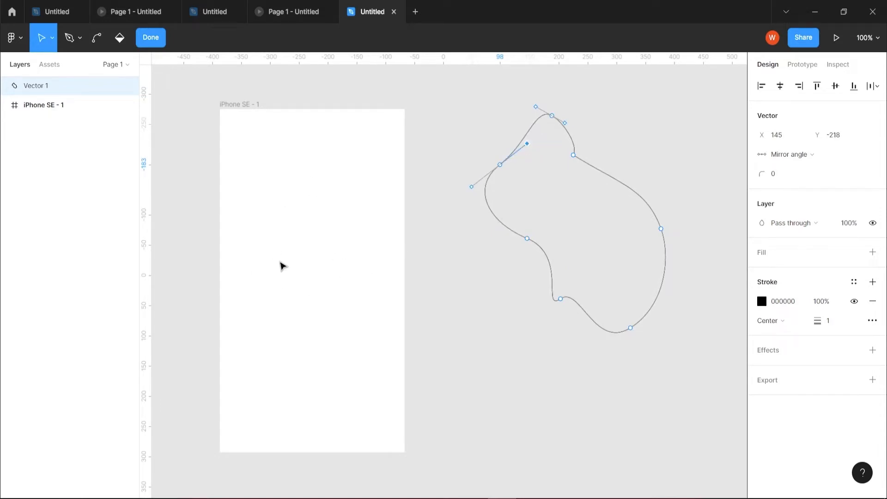
Step: Reshape the blob's left side, lower edge and upper notch into a softer outline about 337 × 320, and finish the point editing
click(527, 238)
drag(560, 254, 502, 273)
drag(630, 328, 638, 304)
drag(551, 115, 540, 121)
drag(500, 165, 473, 167)
drag(573, 155, 568, 121)
drag(608, 208, 520, 236)
click(150, 37)
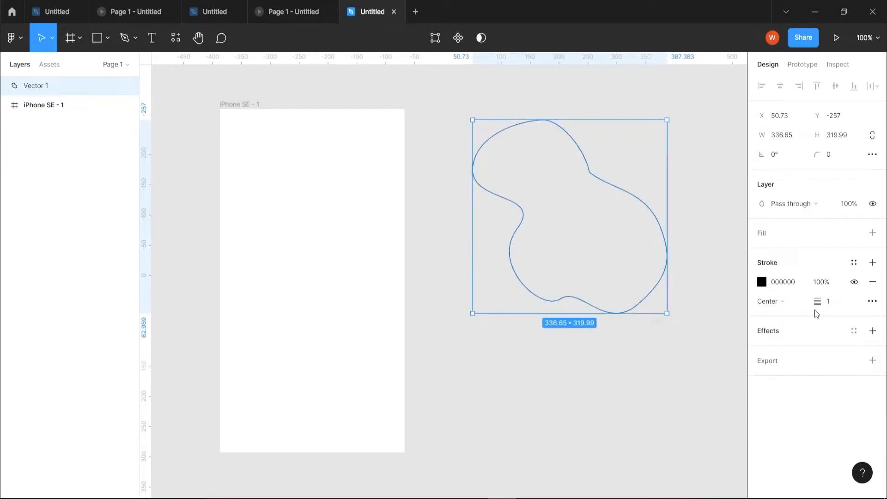
Step: Remove the blob's stroke and give it a solid dark blue fill, 1A0EAB
click(875, 285)
click(769, 236)
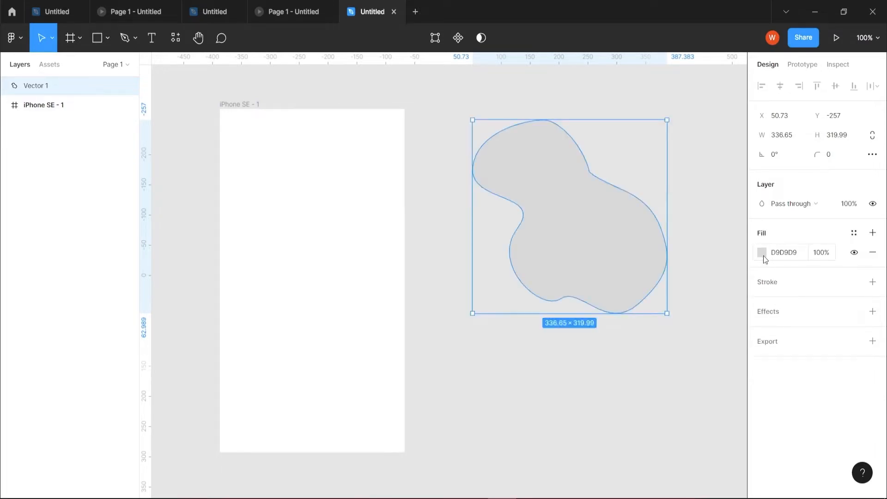
click(762, 253)
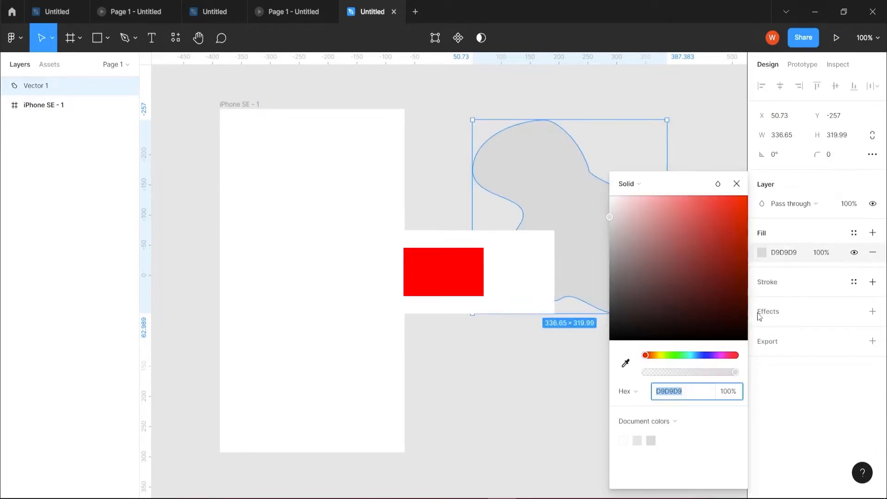
click(706, 355)
drag(609, 217, 737, 250)
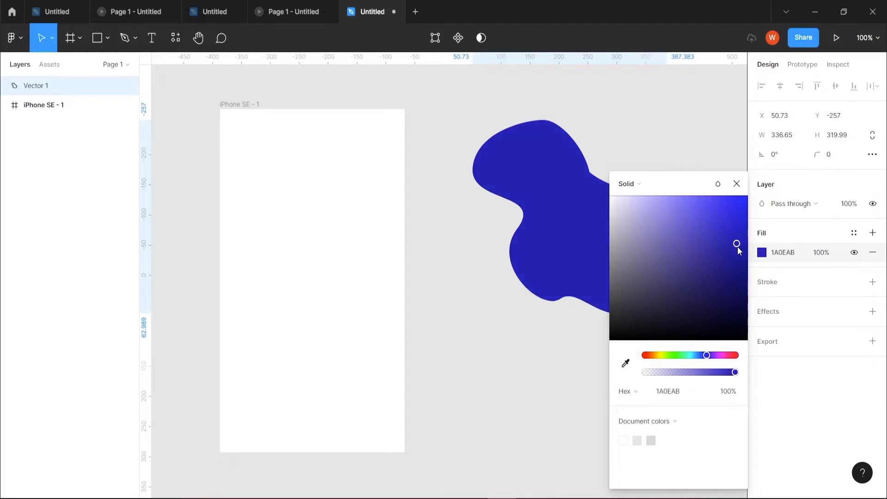
click(736, 183)
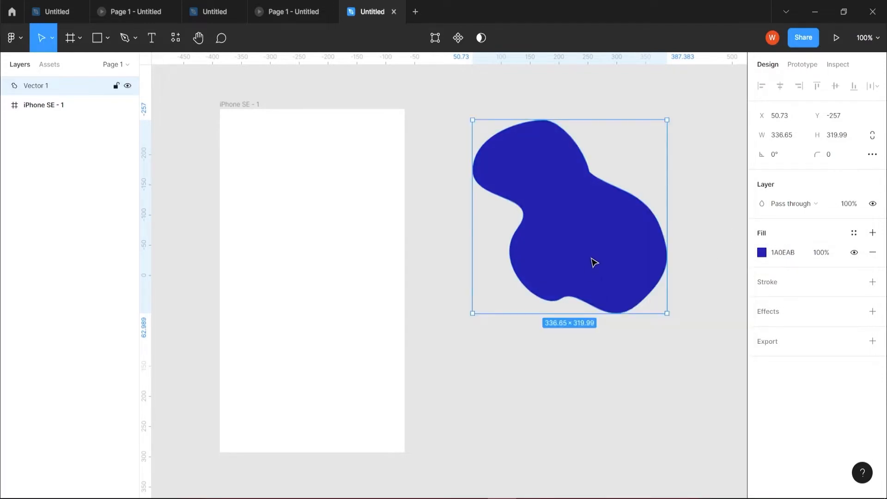
Step: Shrink the blob to 206 × 196 and place it rotated to about -138° in the middle of the iPhone SE frame
drag(668, 314, 592, 238)
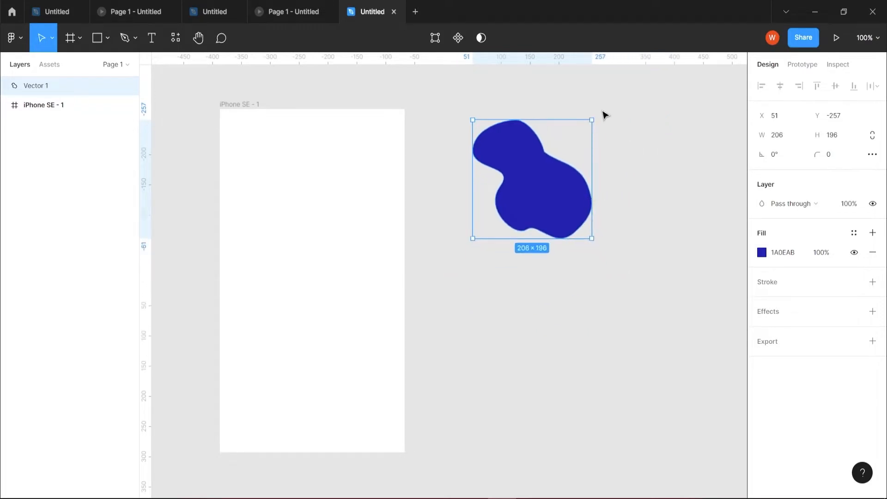
drag(594, 114, 522, 279)
drag(538, 182, 321, 284)
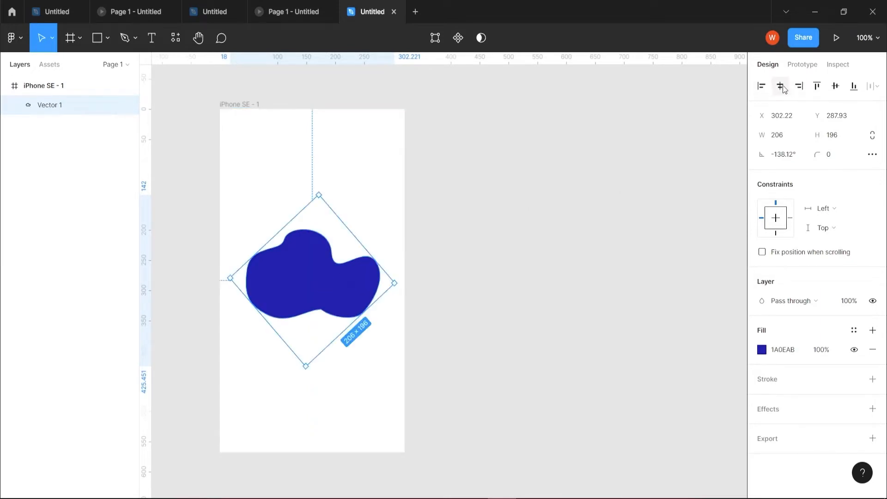
click(443, 303)
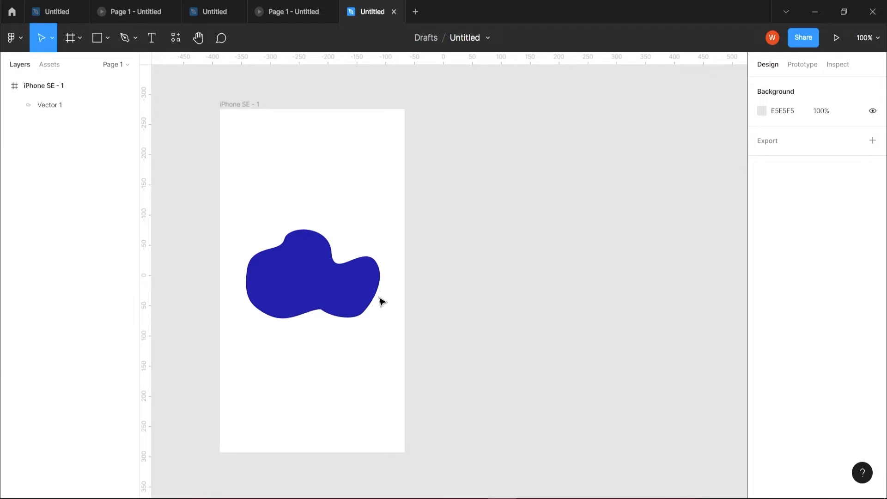
Step: Switch to the unDraw illustrations page in the browser and set the illustration colour to yellow #E8DA1A
key(alt+Tab)
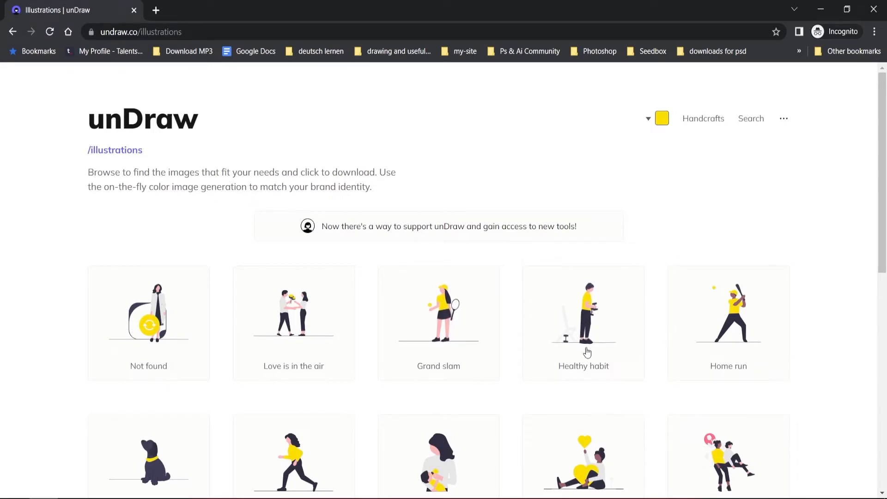
click(662, 121)
click(625, 217)
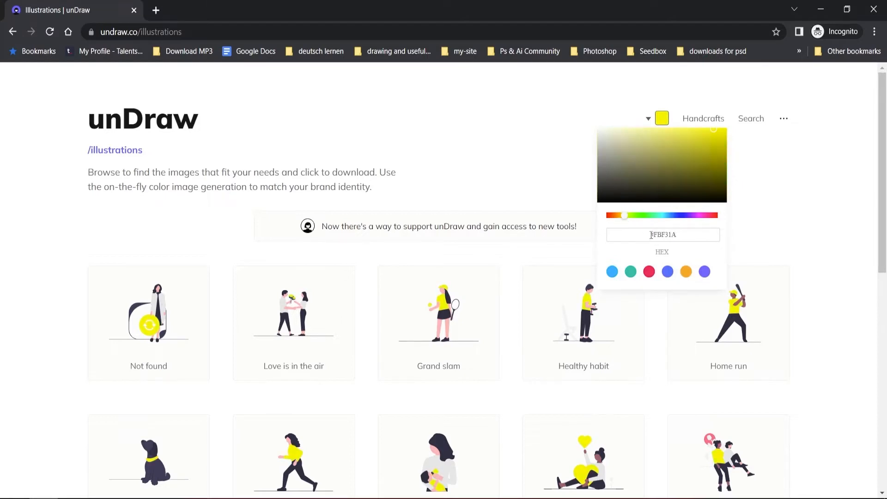
click(619, 217)
drag(620, 218, 621, 218)
mouse_move(715, 133)
mouse_down()
mouse_move(697, 138)
mouse_move(713, 135)
mouse_up()
drag(623, 215, 624, 215)
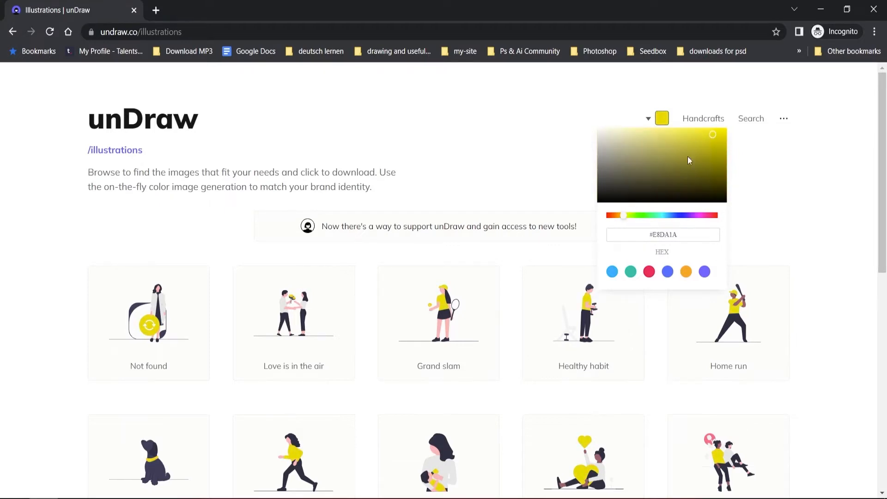
Step: Search the unDraw illustrations for "sky"
click(751, 118)
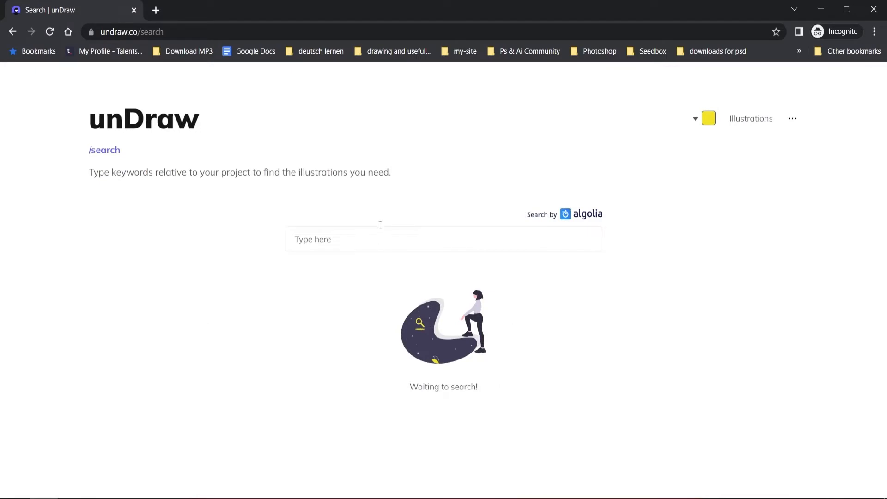
click(374, 241)
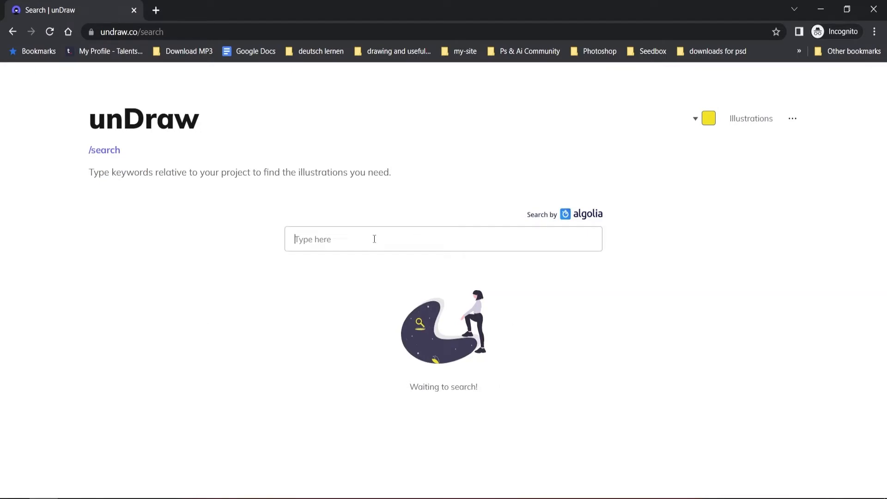
text(sky)
key(Return)
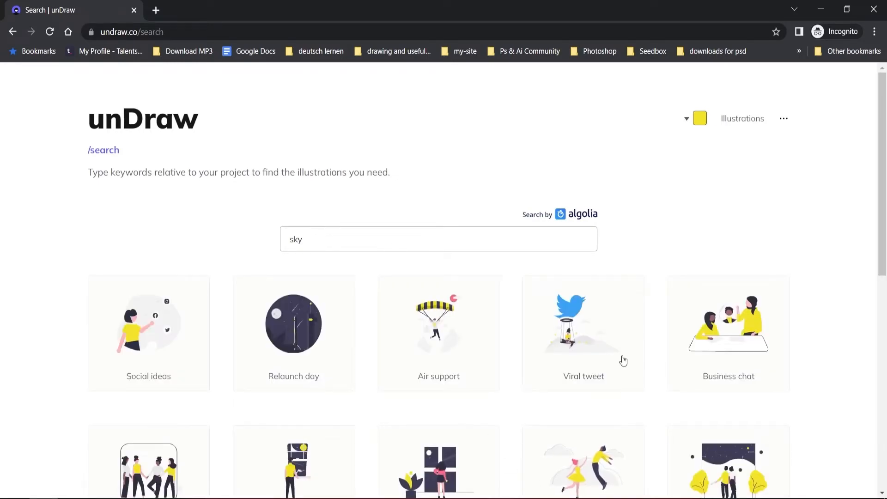
Step: Download the Floating hot-air balloon illustration as an SVG and save it to the Desktop as undraw_floating_re_xtcj (1).svg
scroll(804, 342, down, 6)
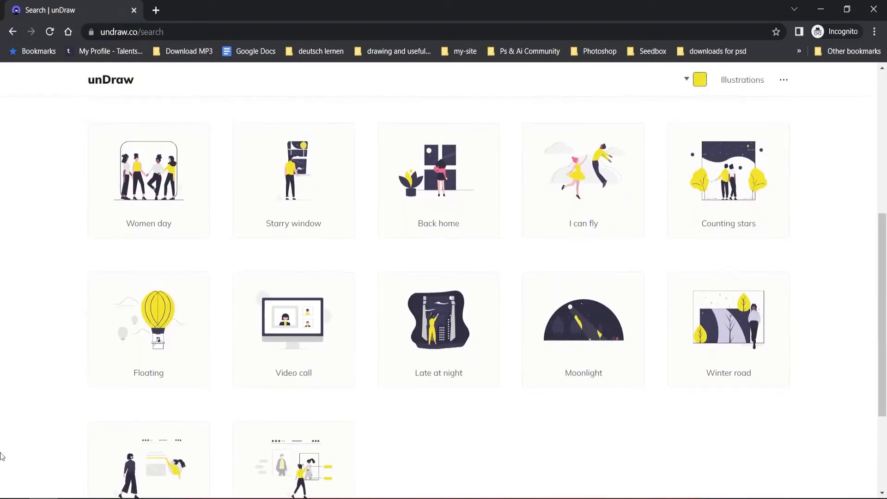
click(159, 335)
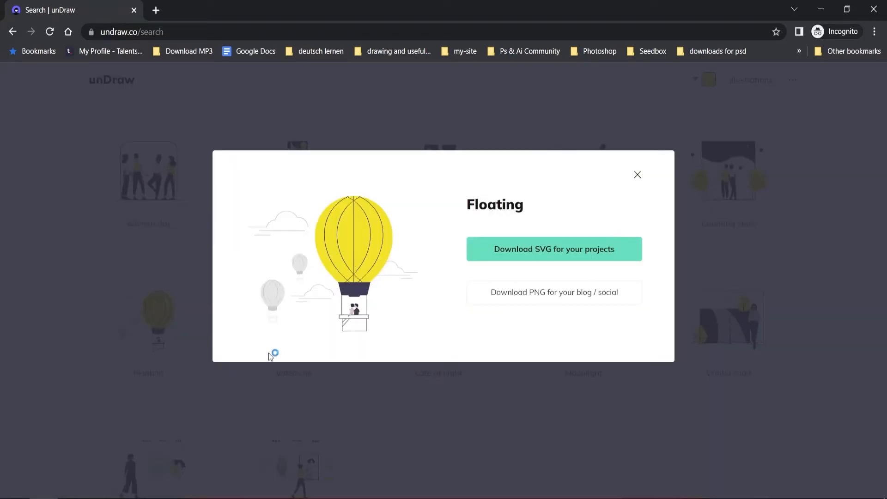
click(544, 251)
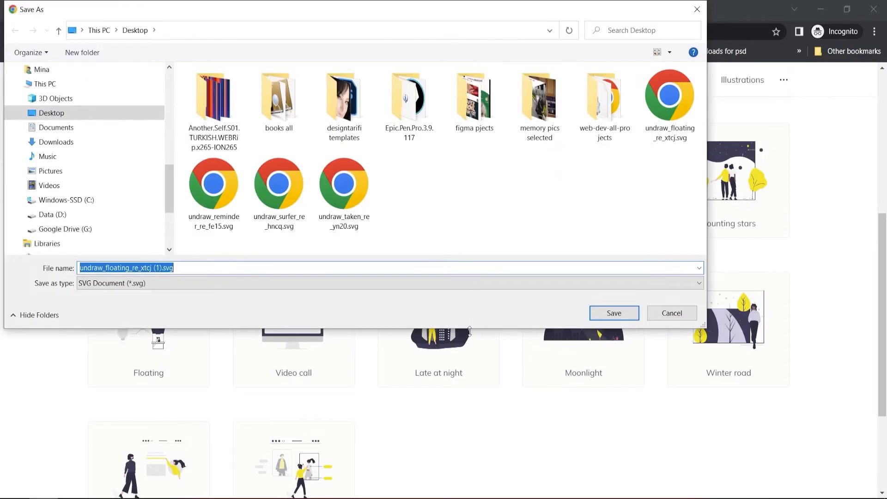
click(60, 114)
click(614, 313)
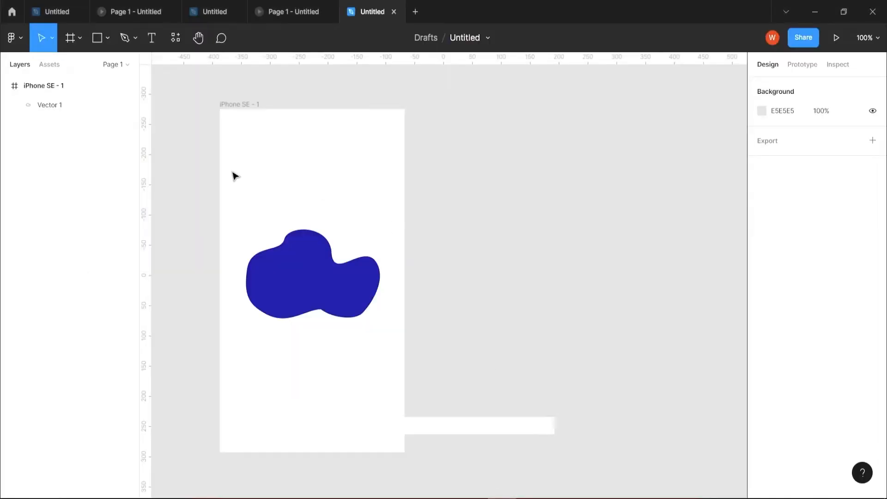
Step: Back in Figma, import undraw_floating_re_xtcj (1).svg from the Desktop and place it over the blue blob in the phone frame
click(107, 38)
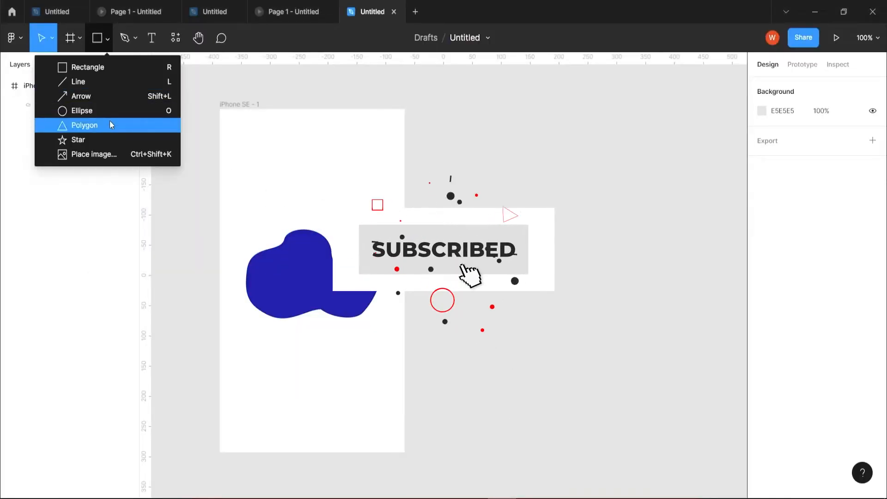
click(110, 154)
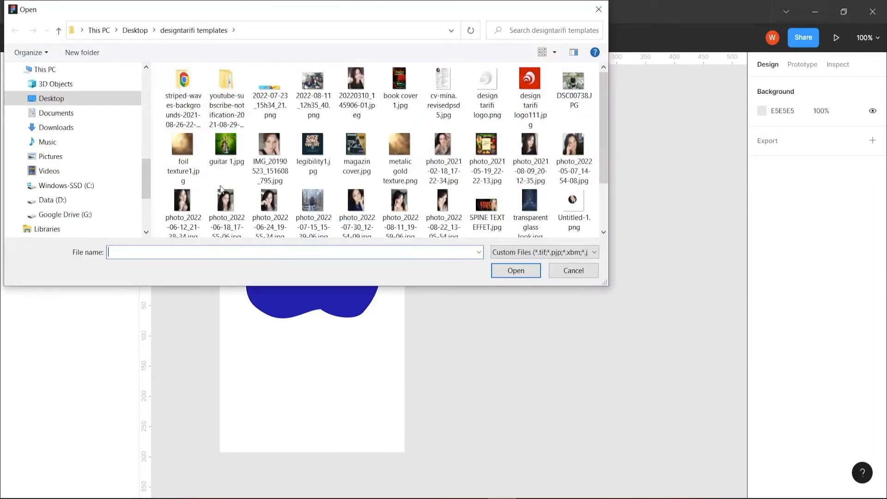
click(120, 98)
click(312, 204)
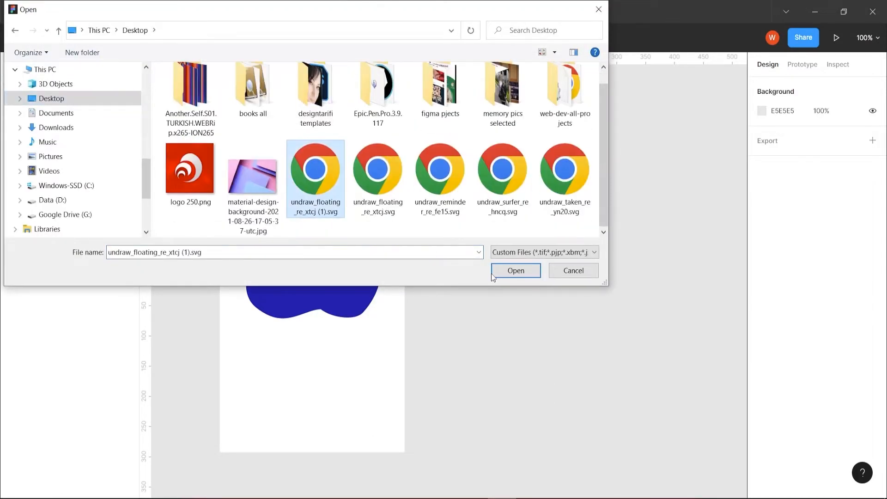
click(515, 270)
scroll(365, 273, down, 5)
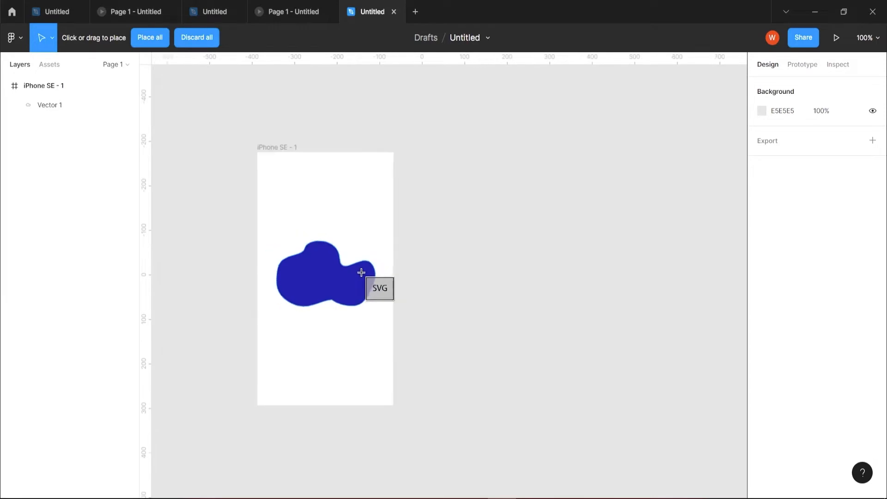
click(321, 271)
Step: Scale the imported balloon illustration down to about 159 × 121 and centre it horizontally in the phone frame
click(79, 38)
click(52, 38)
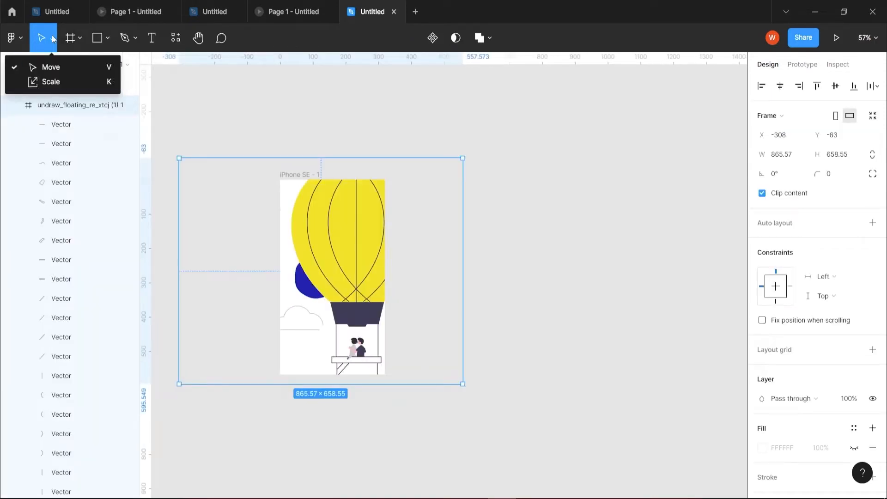
click(51, 82)
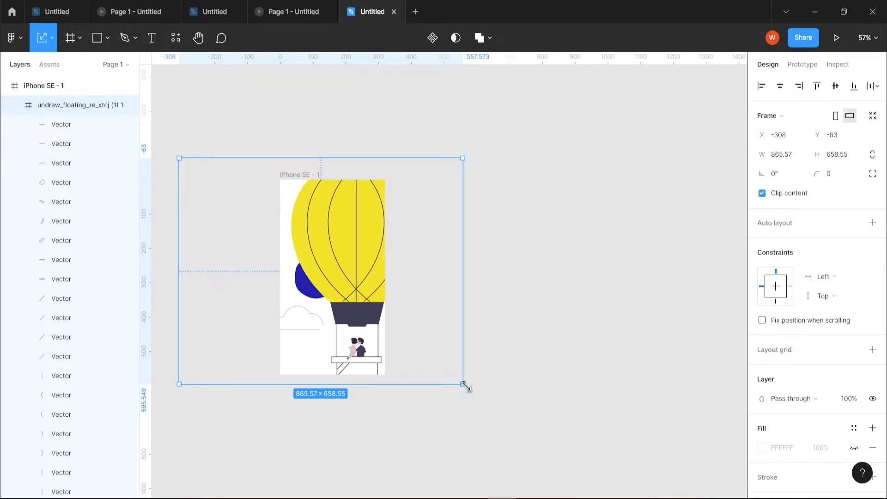
drag(466, 386, 428, 346)
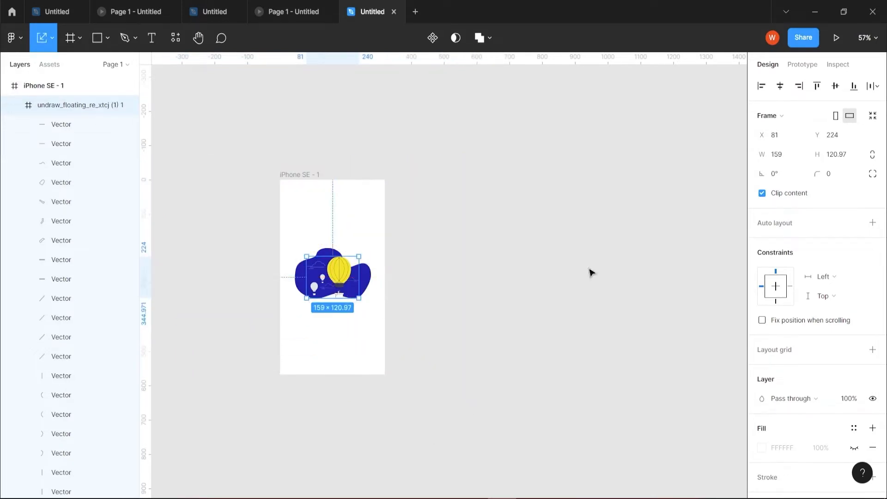
click(780, 86)
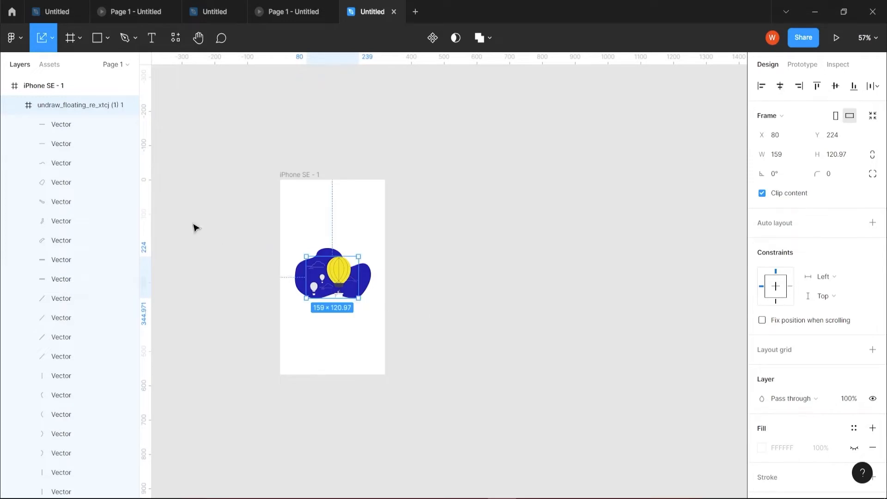
Step: Scale the balloon illustration up to about 237 × 180 so it covers most of the blue blob
click(20, 105)
scroll(322, 223, up, 3)
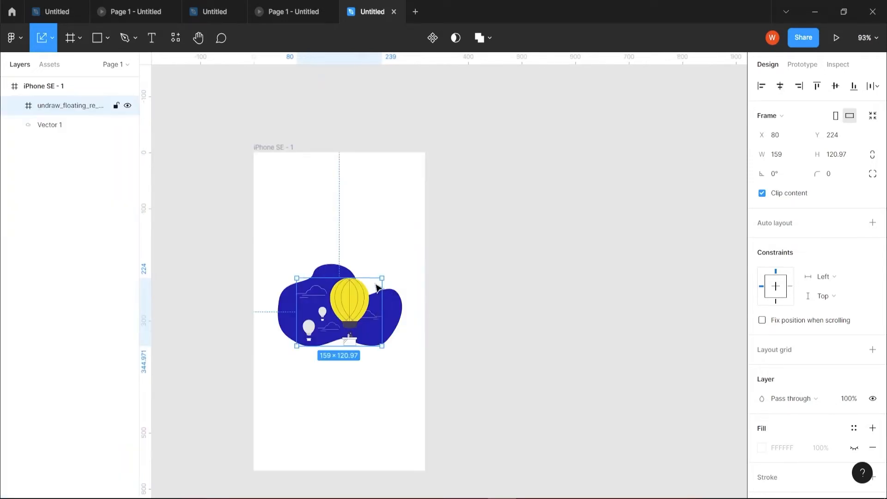
drag(382, 278, 351, 301)
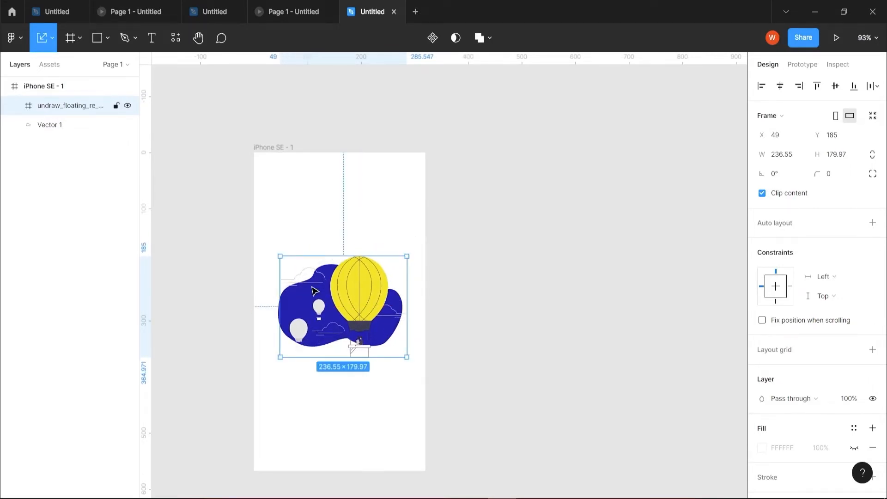
click(405, 352)
click(385, 342)
Step: Scale the blue blob behind the illustration up to about 229 × 218
click(63, 128)
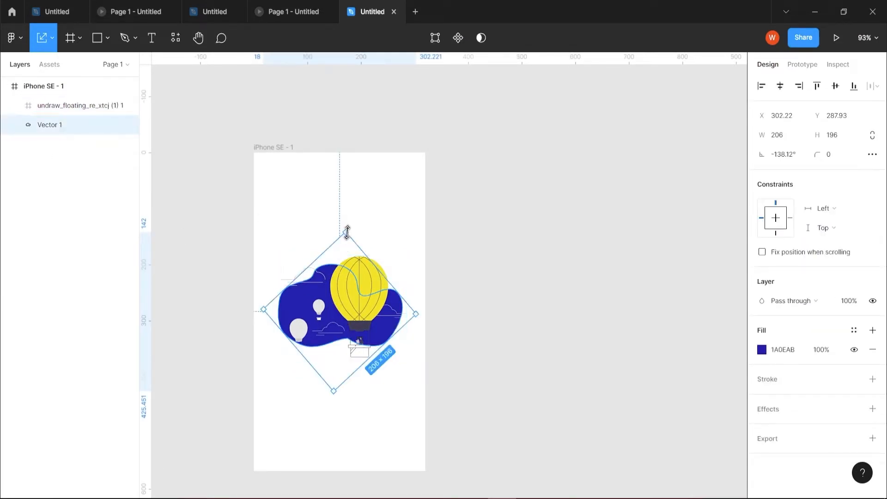
drag(347, 230, 349, 216)
click(465, 368)
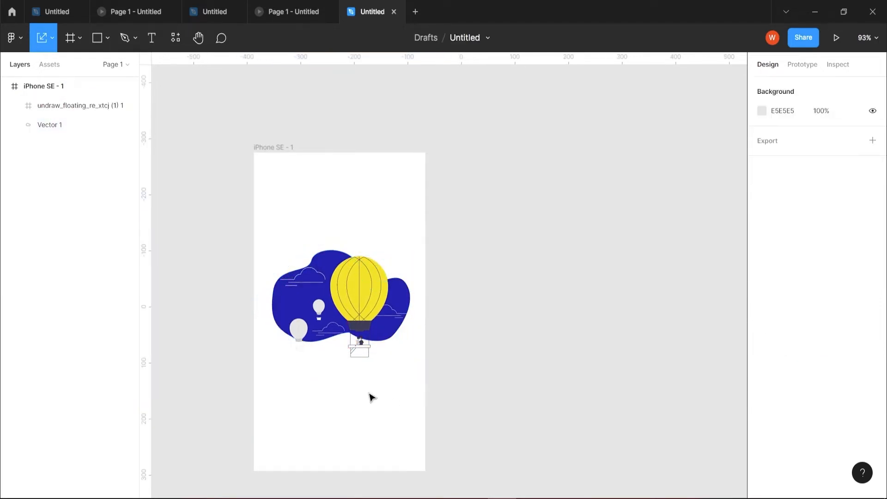
Step: Shift the phone frame slightly left, duplicate it, and place the copy beside it with a gap of about 139
drag(455, 233, 421, 196)
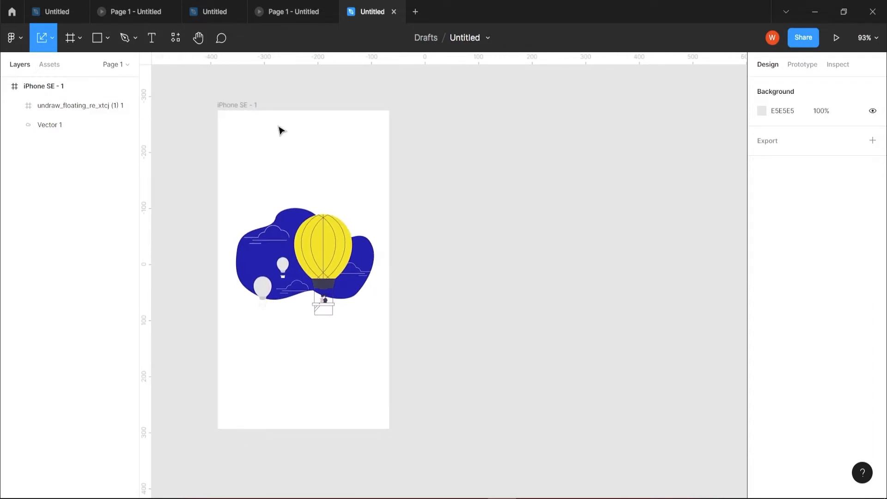
drag(234, 106, 217, 106)
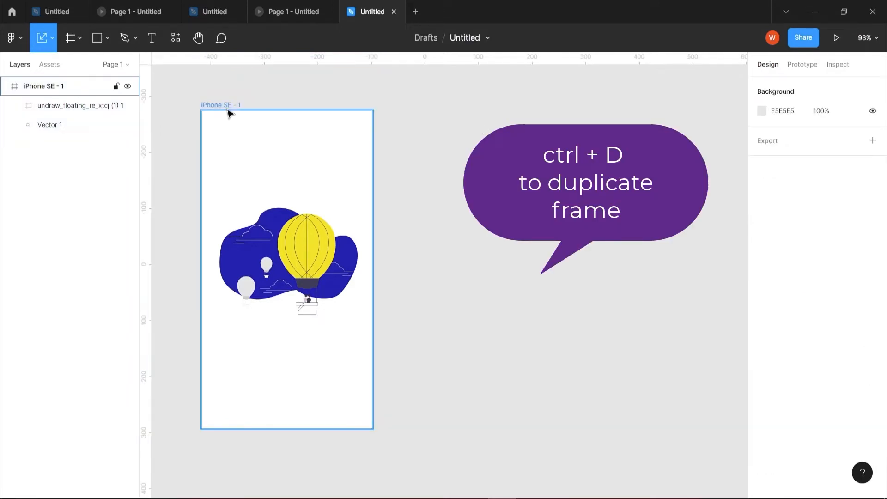
click(226, 110)
key(ctrl+d)
drag(226, 110, 475, 113)
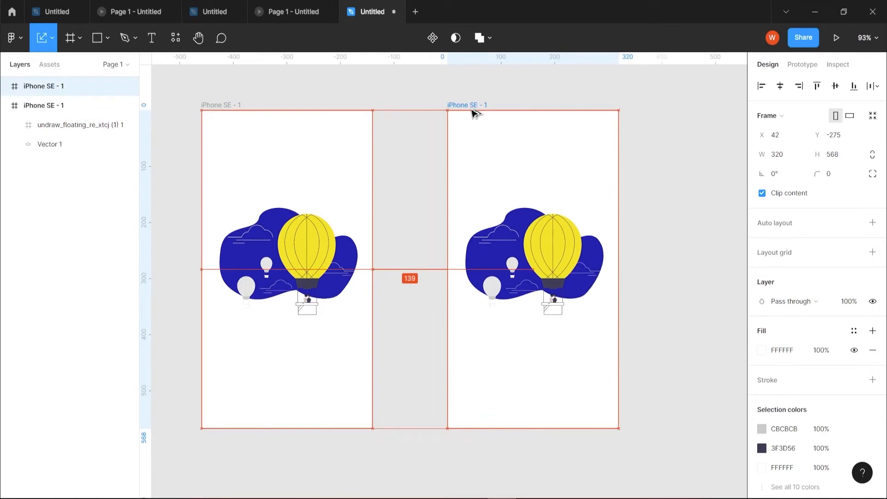
click(586, 295)
click(279, 372)
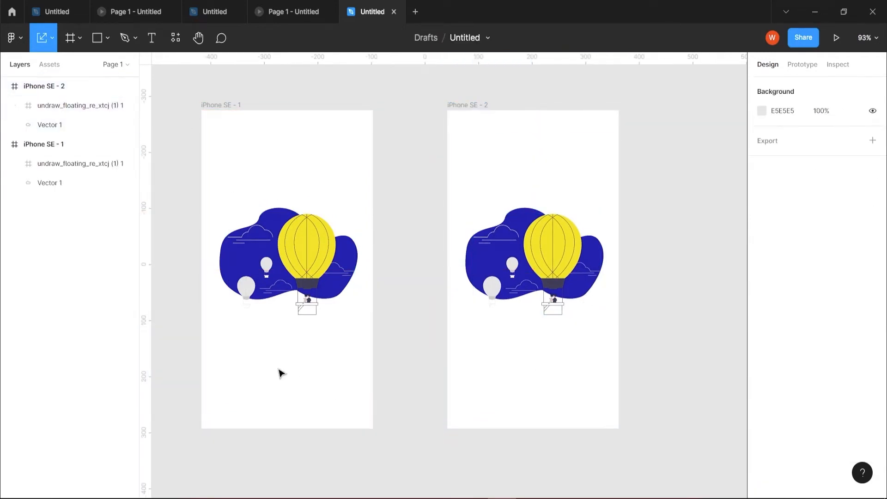
Step: Add the text "welcome" below the illustration in the first phone frame and set its weight to Extra Bold
click(152, 39)
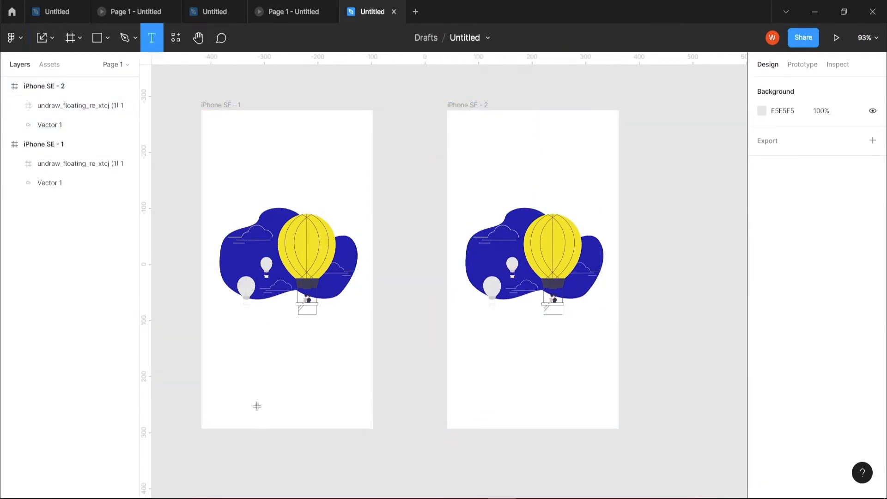
click(261, 348)
text(welcome)
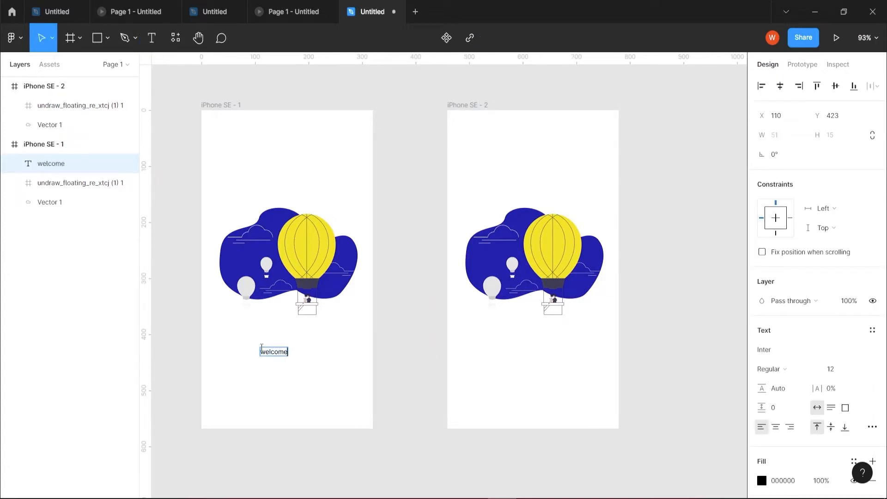
key(Escape)
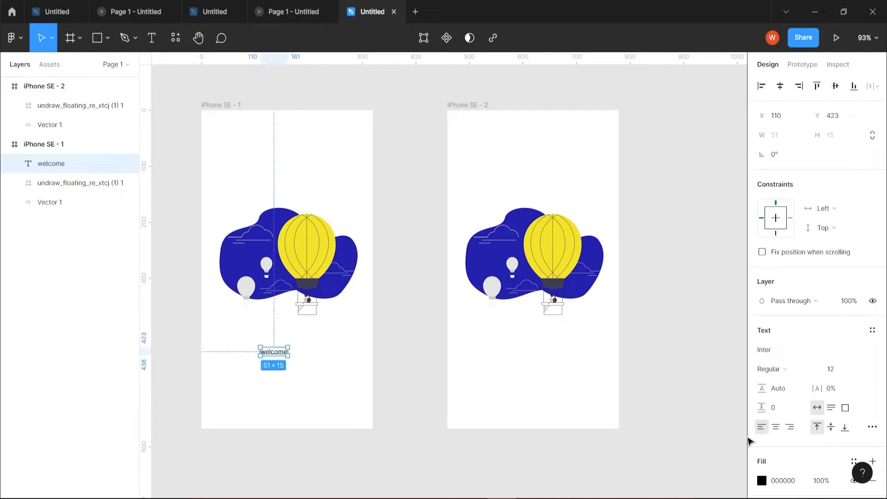
click(785, 369)
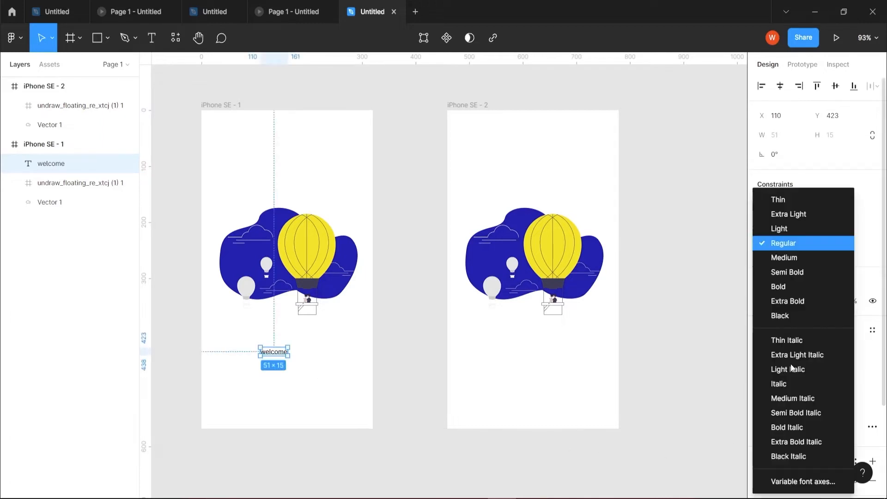
click(795, 304)
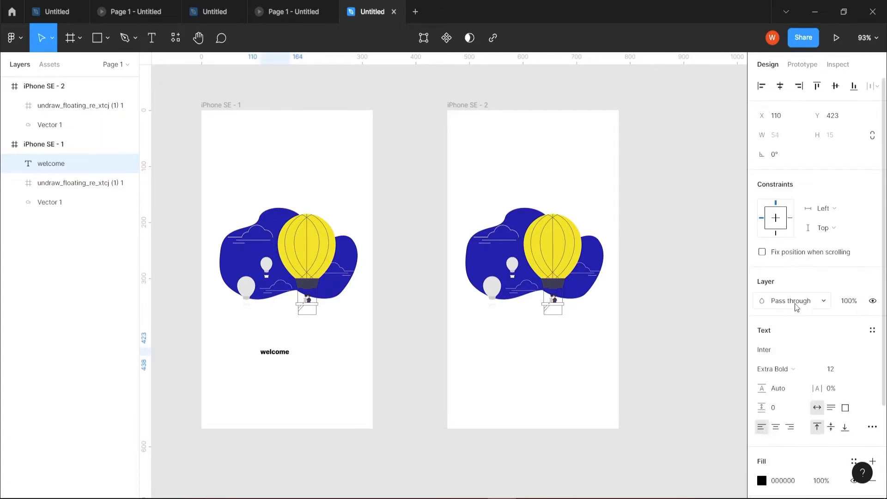
Step: Set the welcome text's size to 32 and centre it horizontally just below the illustration
click(858, 372)
click(854, 380)
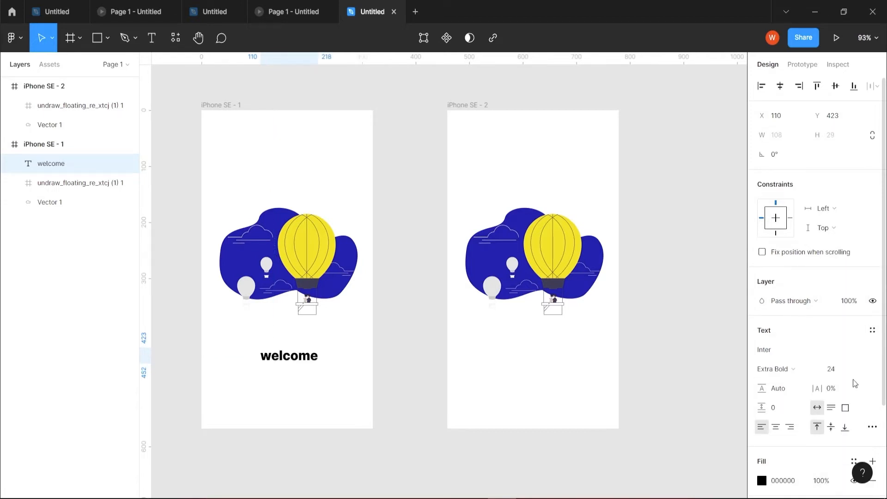
click(858, 369)
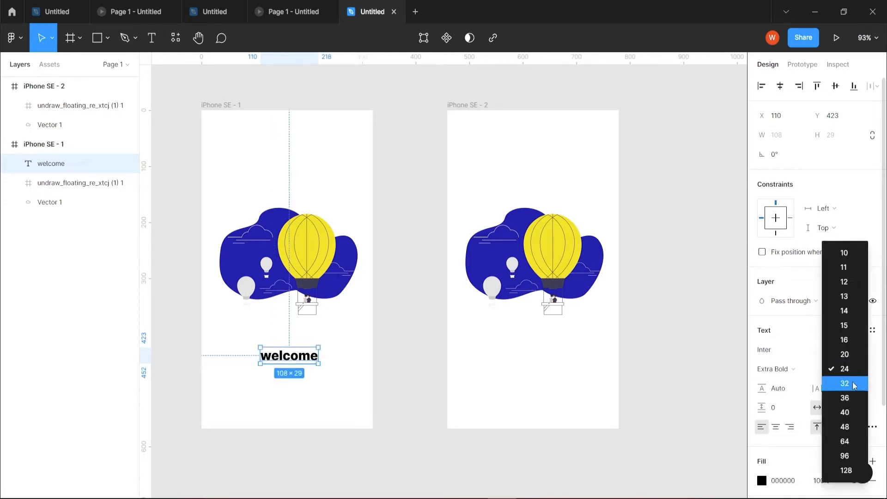
click(854, 383)
drag(304, 364, 290, 353)
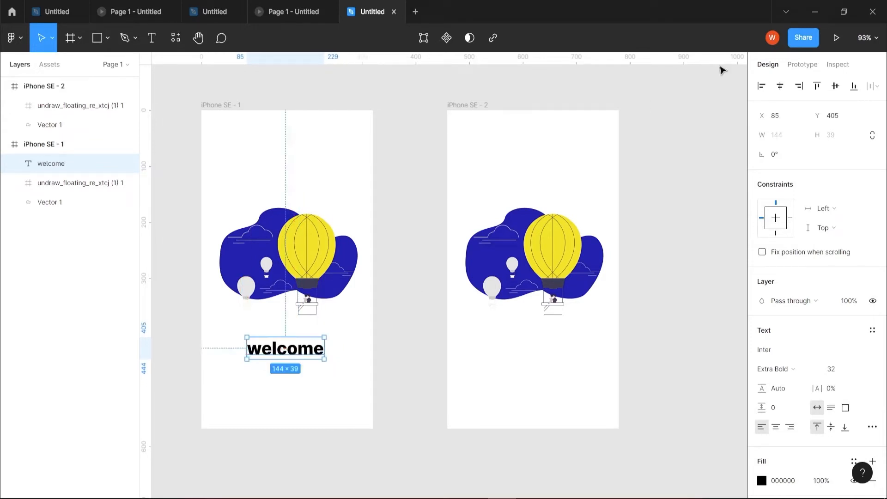
click(780, 86)
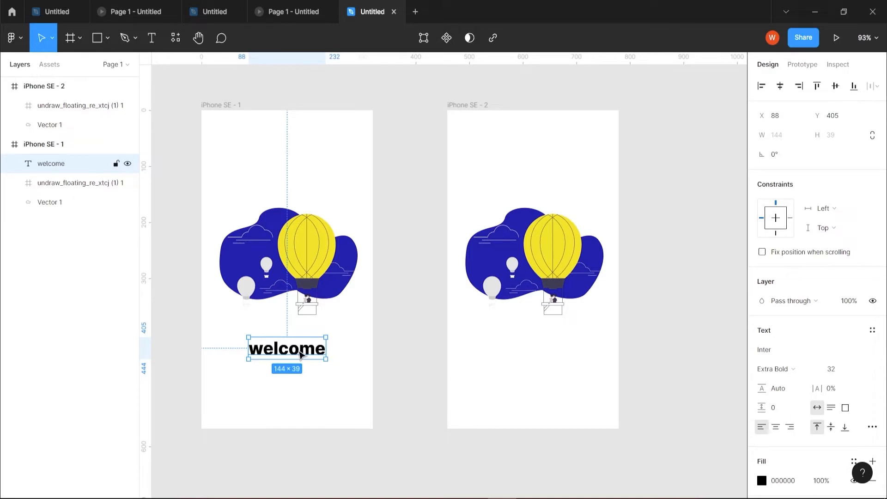
Step: Set the welcome text's fill to white FFFFFF at 0% opacity, and add a black outside stroke to it and remove it again
scroll(796, 395, down, 3)
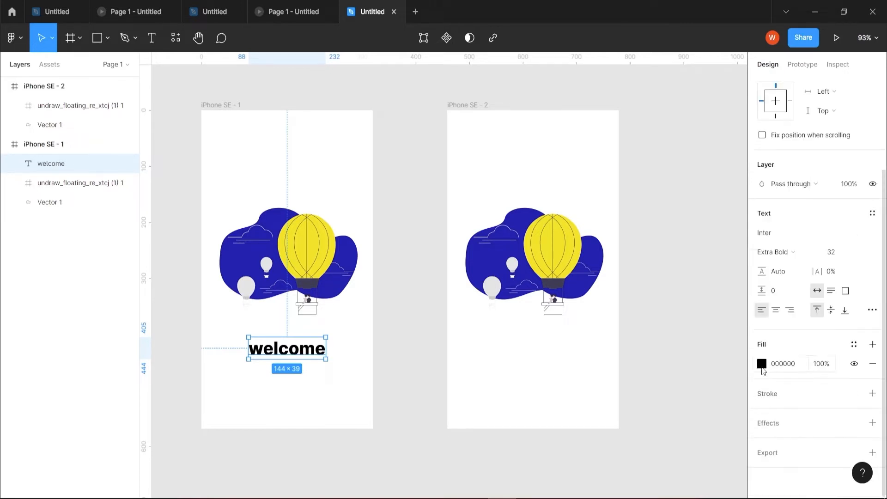
click(761, 363)
drag(610, 342, 606, 195)
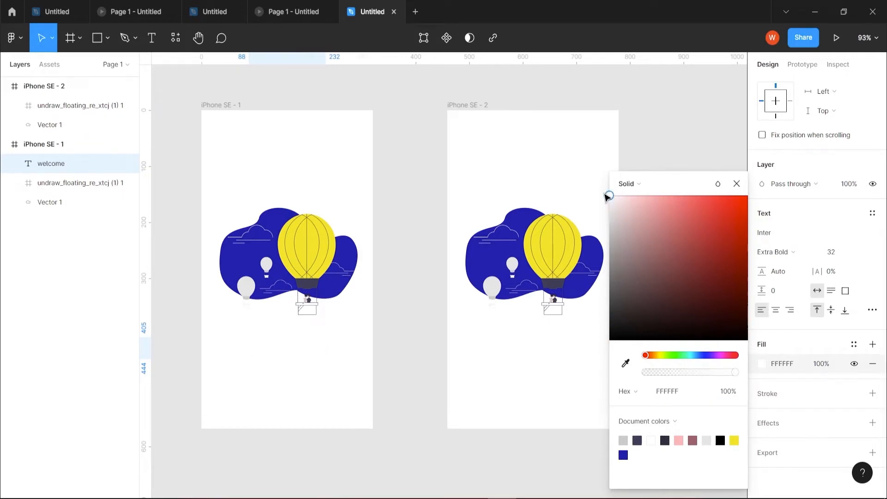
click(825, 364)
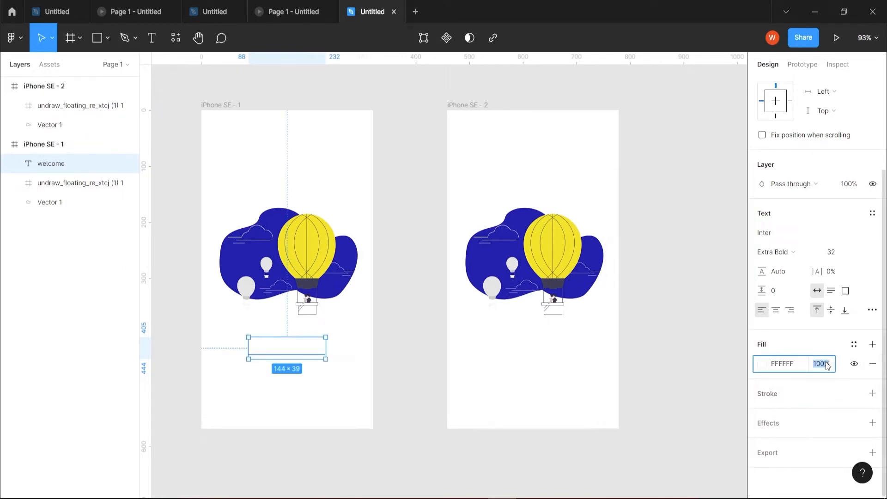
text(0)
click(872, 393)
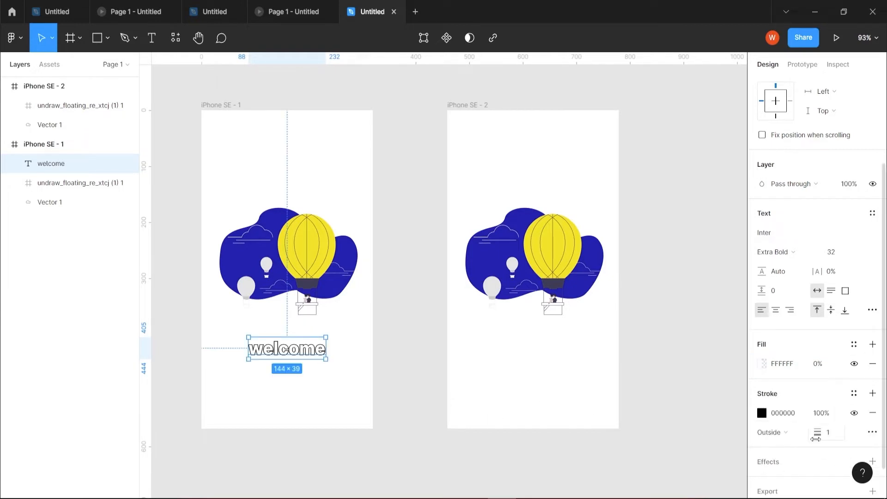
click(872, 414)
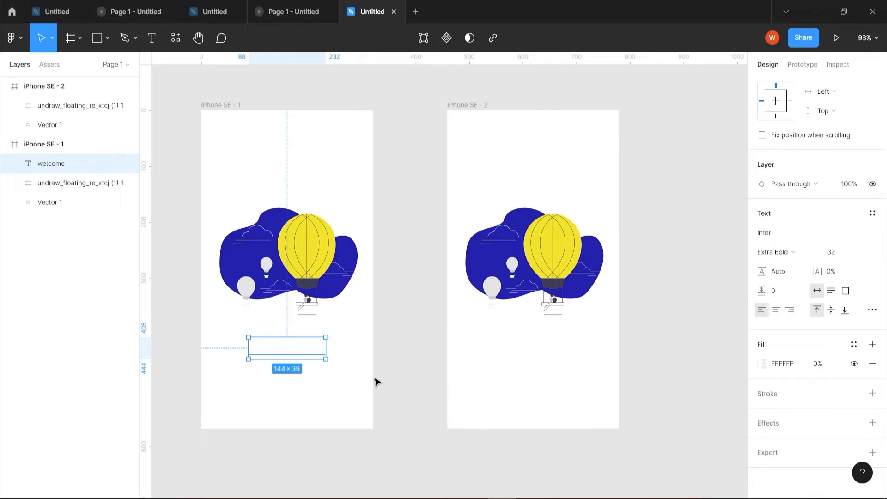
Step: Move the welcome text to the same spot in the second phone frame and set its white fill to 100% opacity
drag(289, 348, 536, 349)
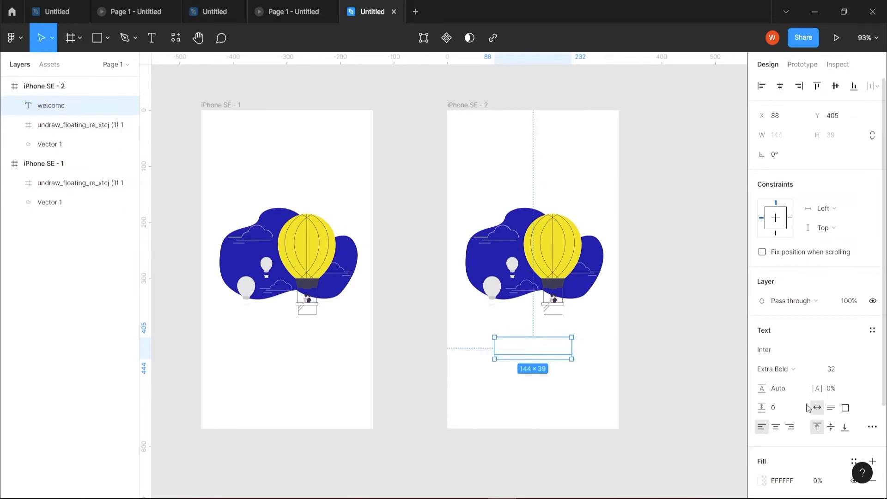
scroll(808, 408, down, 3)
click(764, 364)
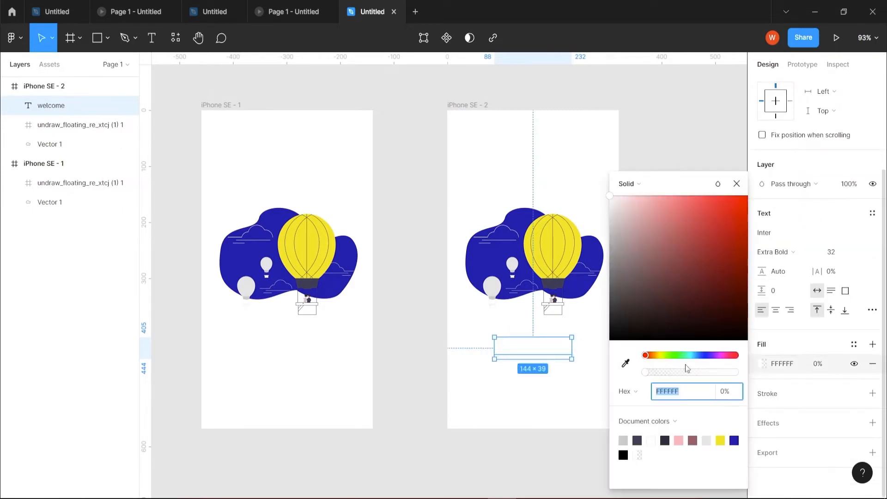
click(724, 393)
text(1)
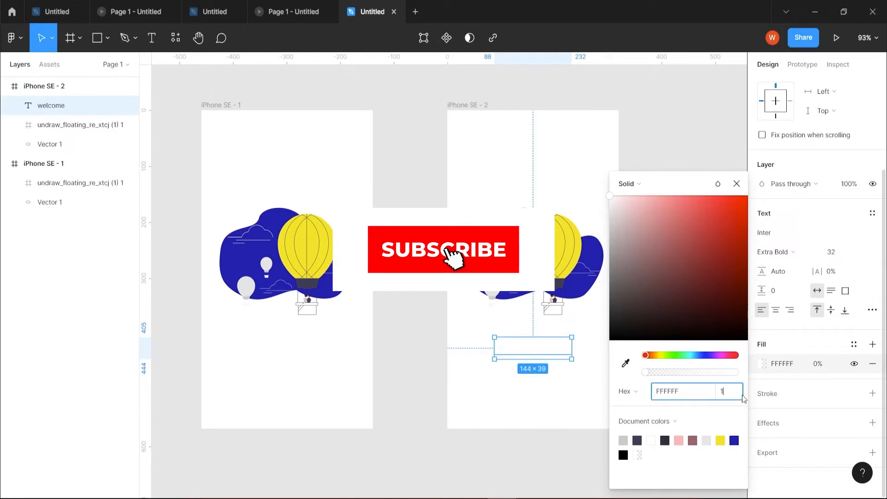
text(00)
key(Return)
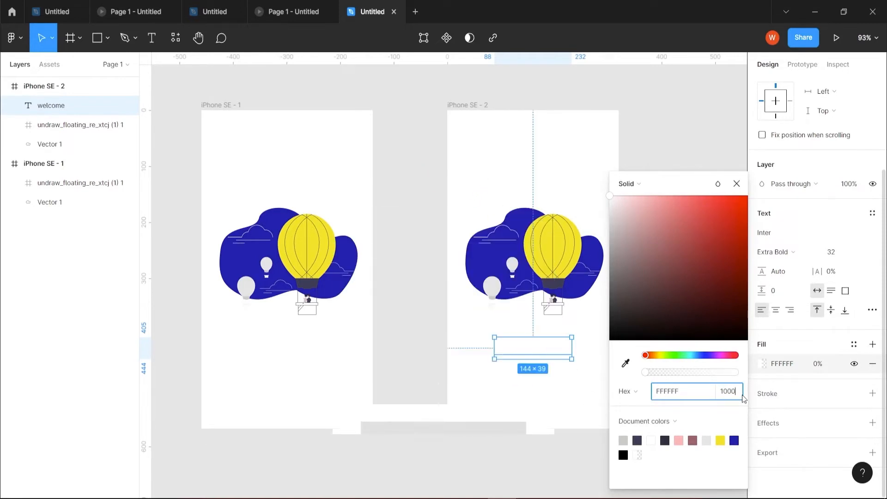
key(Escape)
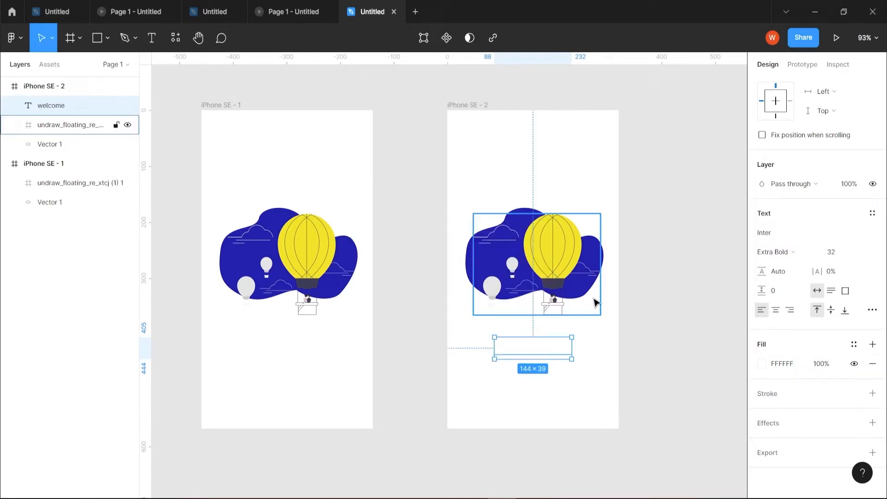
Step: Move the iPhone SE - 2 frame farther away from the first frame, to about X 444
click(469, 105)
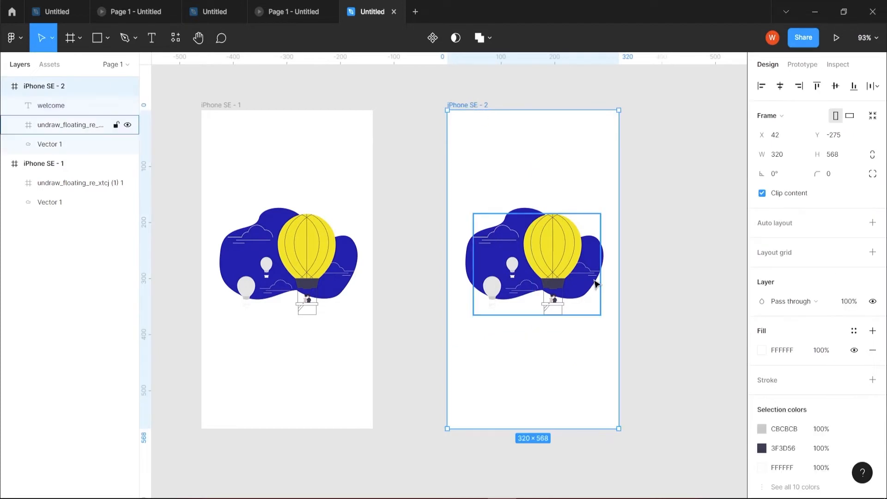
click(66, 149)
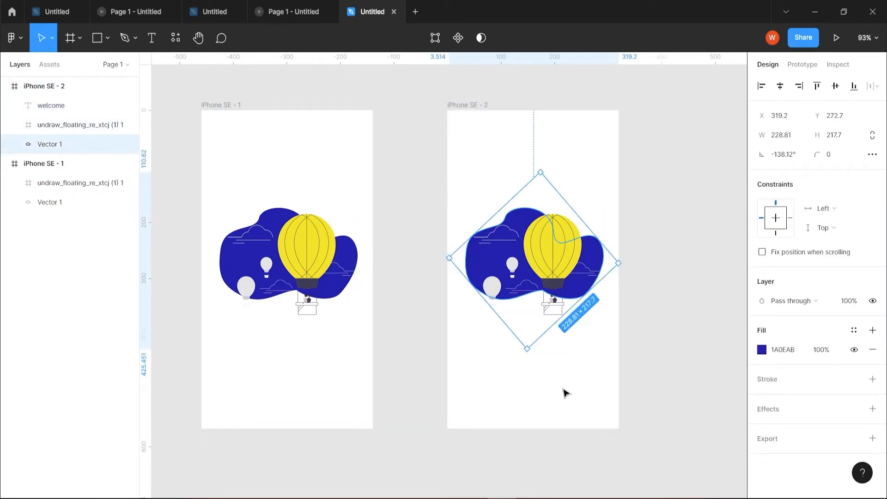
scroll(573, 392, down, 5)
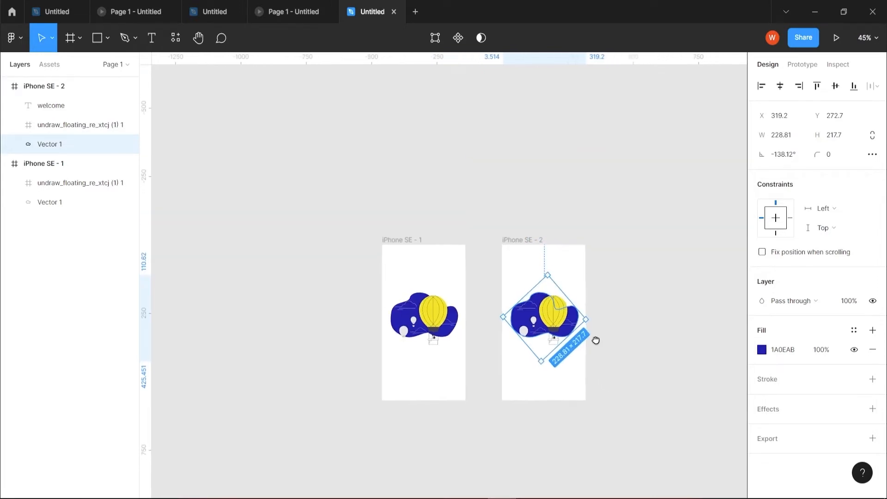
drag(600, 342, 473, 277)
drag(394, 178, 499, 178)
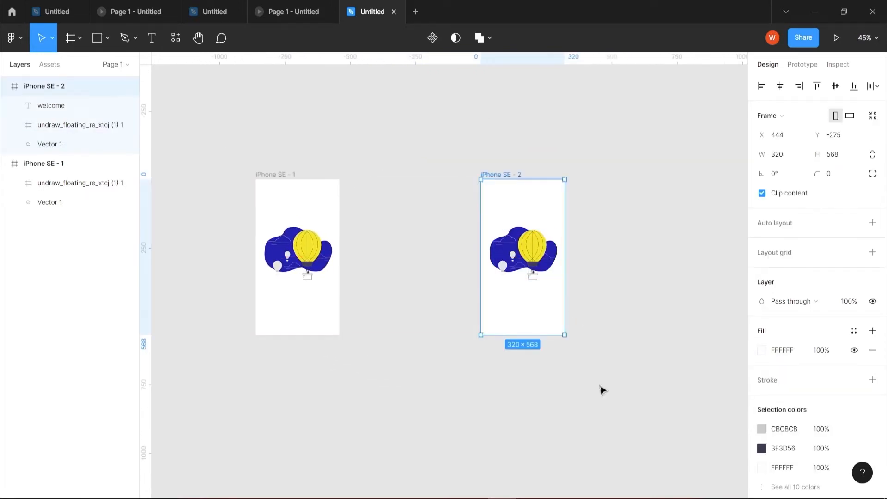
Step: Scale the blue blob in the iPhone SE - 2 frame up proportionally until it covers the whole frame behind the illustration
click(229, 112)
click(83, 148)
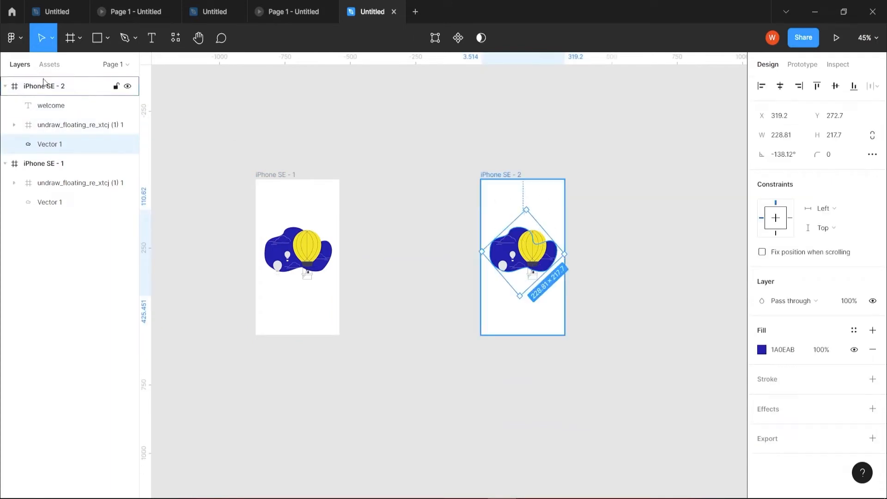
click(53, 37)
click(51, 83)
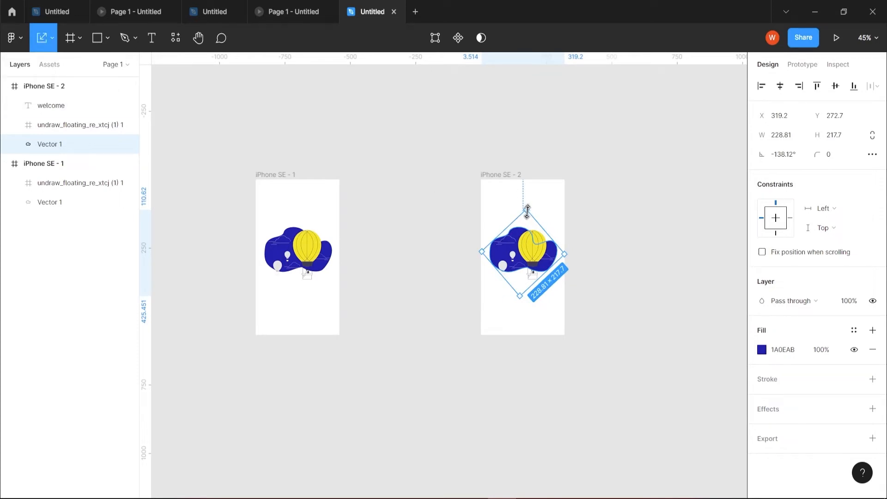
drag(526, 209, 534, 92)
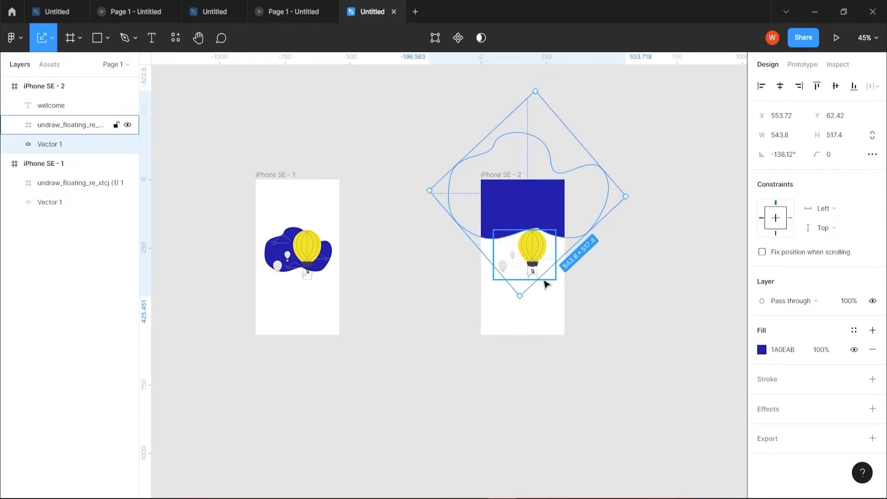
drag(522, 301, 533, 440)
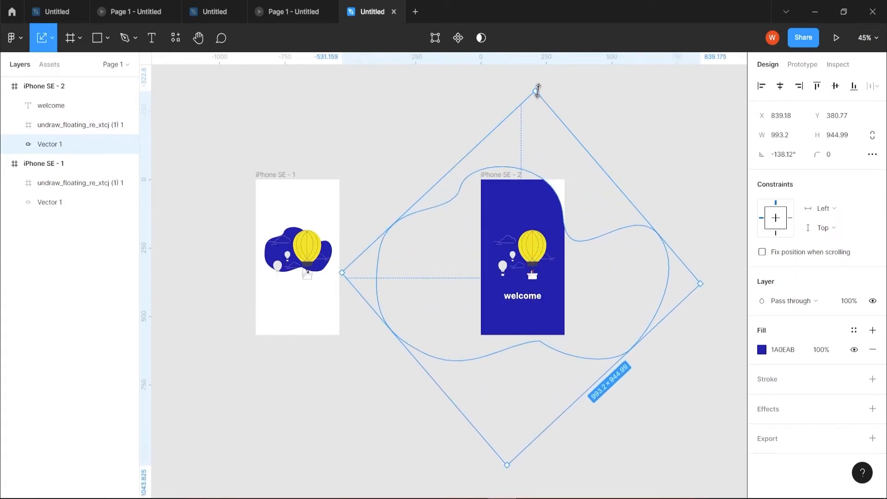
drag(535, 90, 534, 61)
drag(543, 133, 558, 293)
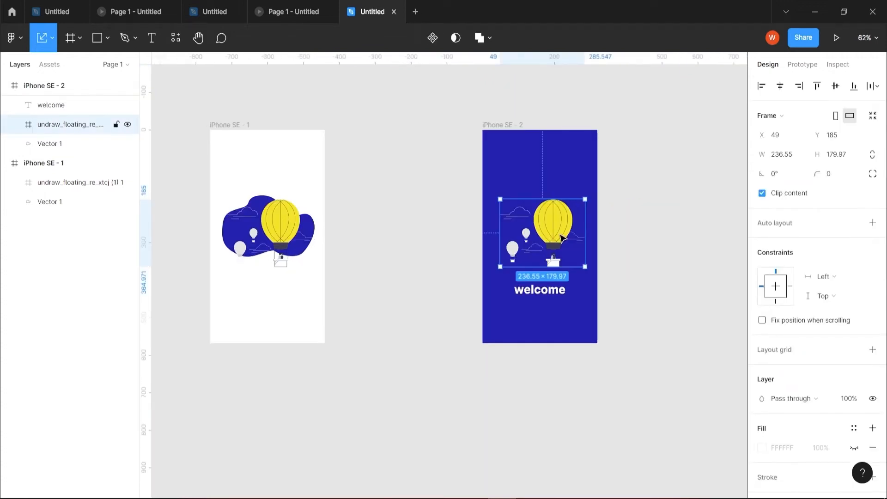
Step: Align the balloon illustrations of both phone frames with each other along their vertical centres
click(284, 238)
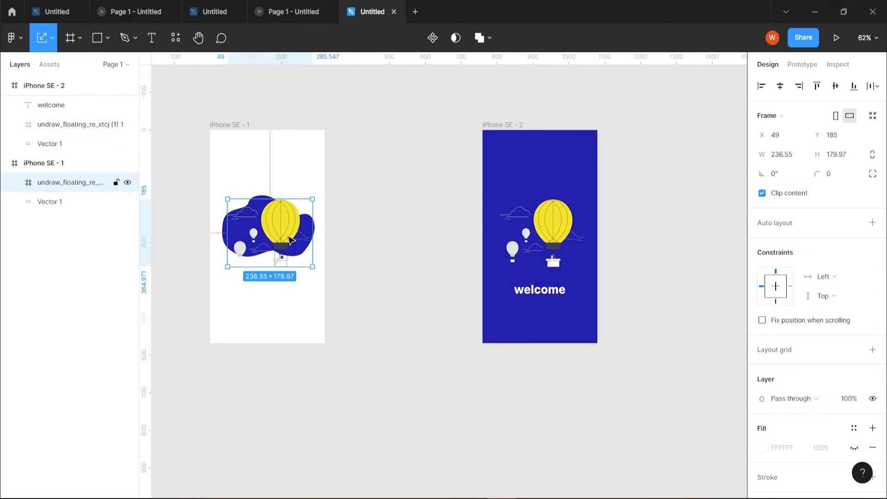
shift+click(550, 231)
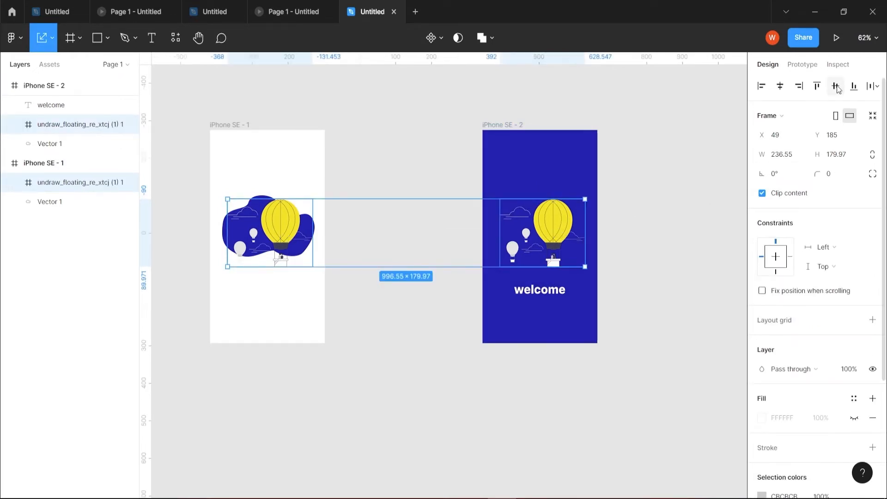
Step: Paste the 0% opacity welcome text into the first phone frame and align both welcome texts along their vertical centres
click(545, 296)
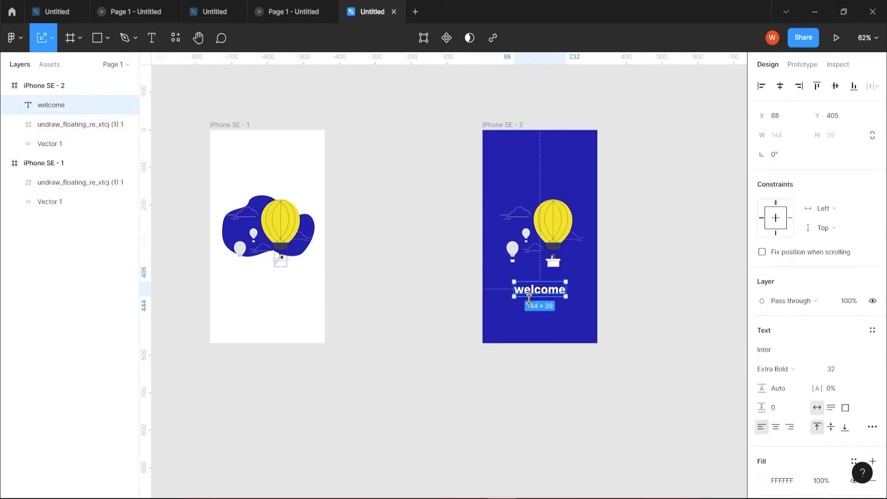
key(ctrl+v)
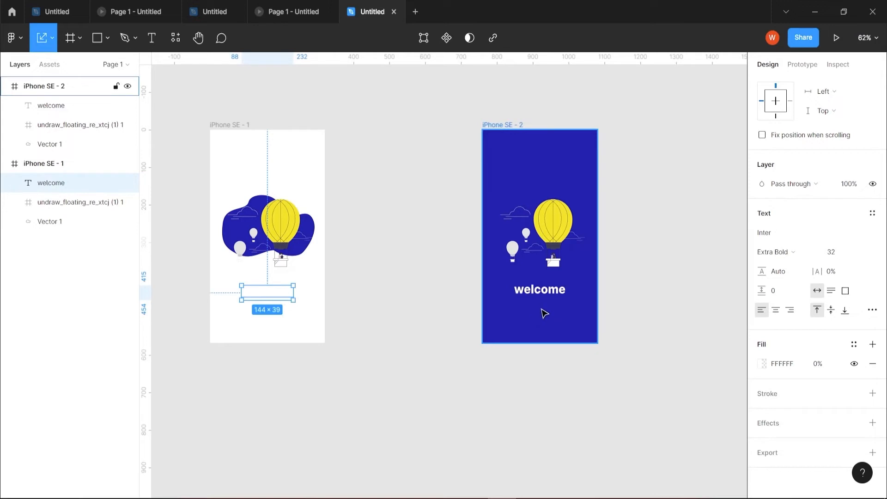
shift+click(546, 296)
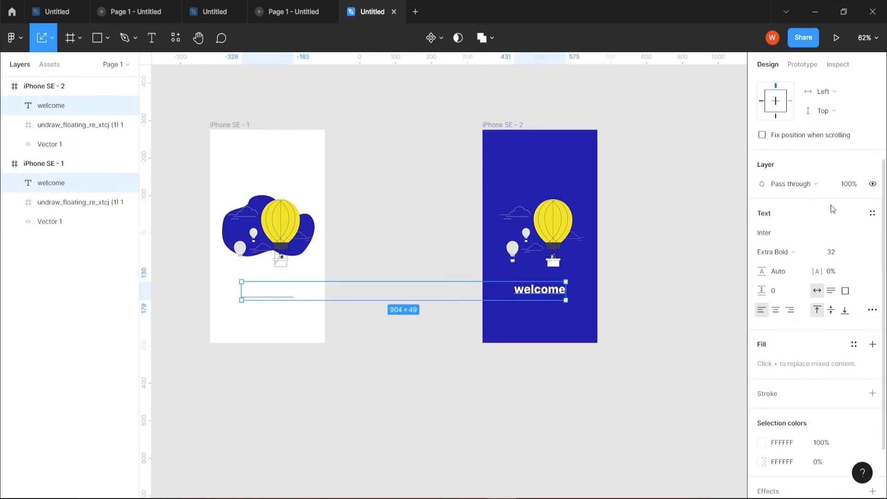
scroll(832, 210, up, 3)
click(835, 86)
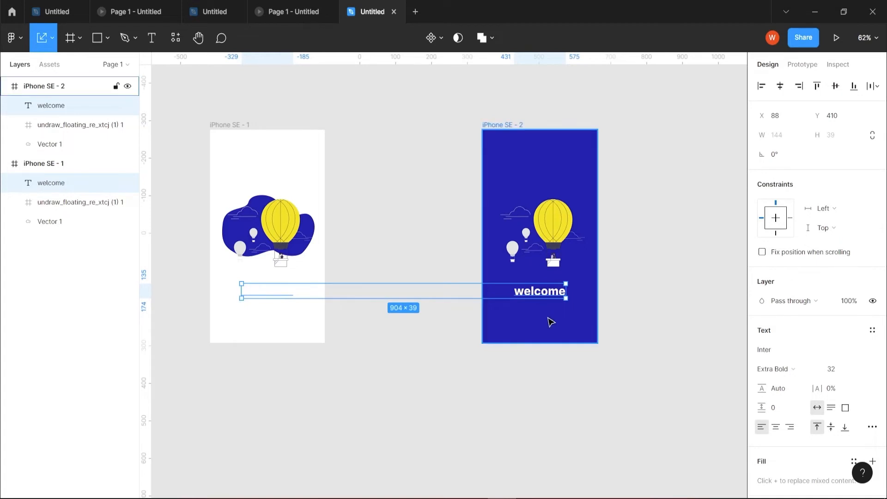
click(660, 268)
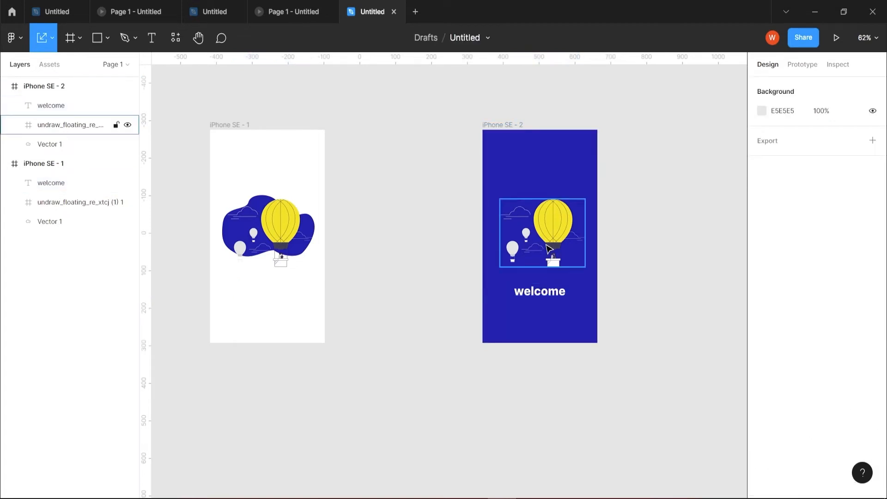
Step: Repeat the vertical centre alignment for the two balloon illustrations, then clear the selection
click(548, 249)
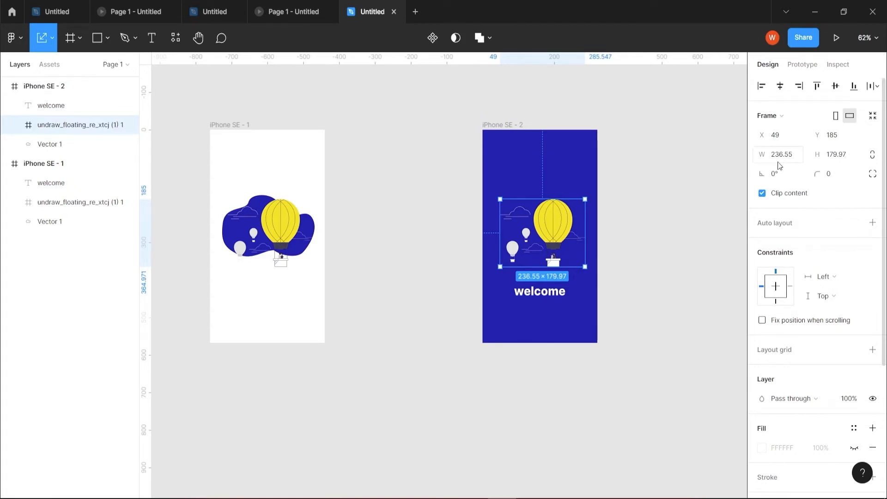
shift+click(286, 244)
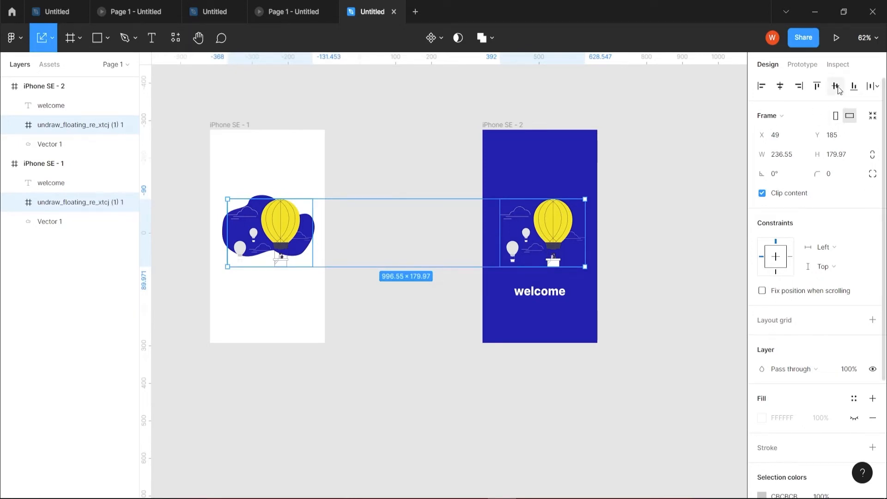
click(668, 348)
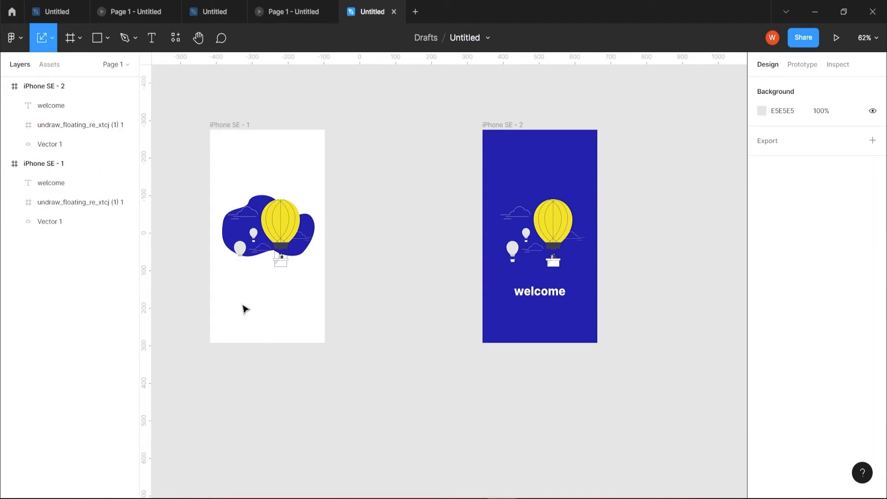
Step: Create a prototype connection from iPhone SE - 1 that navigates to iPhone SE - 2 on tap
drag(304, 243, 485, 252)
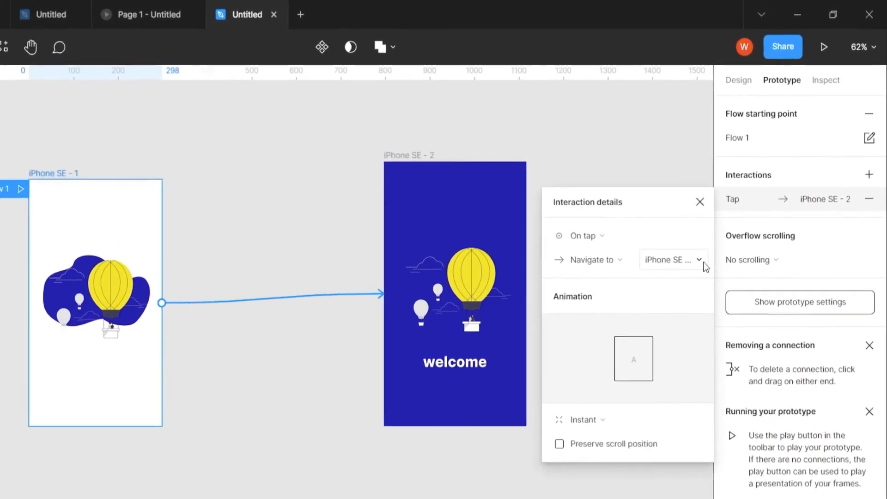
click(733, 209)
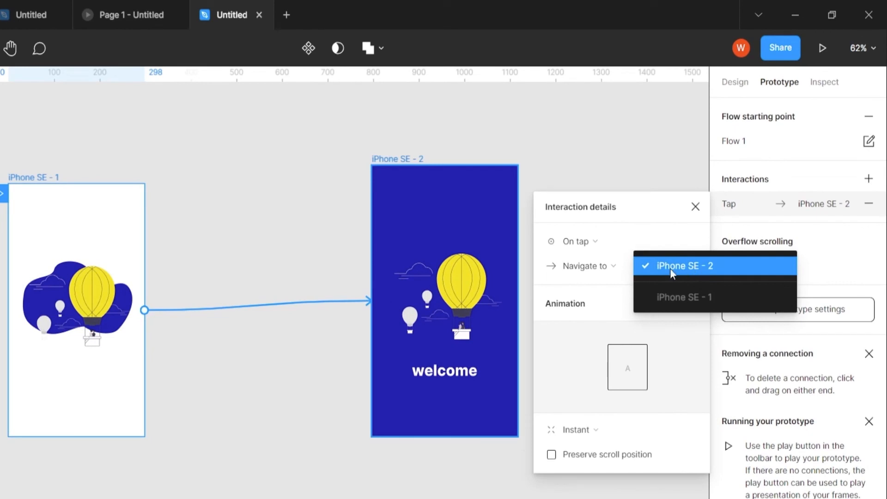
click(728, 272)
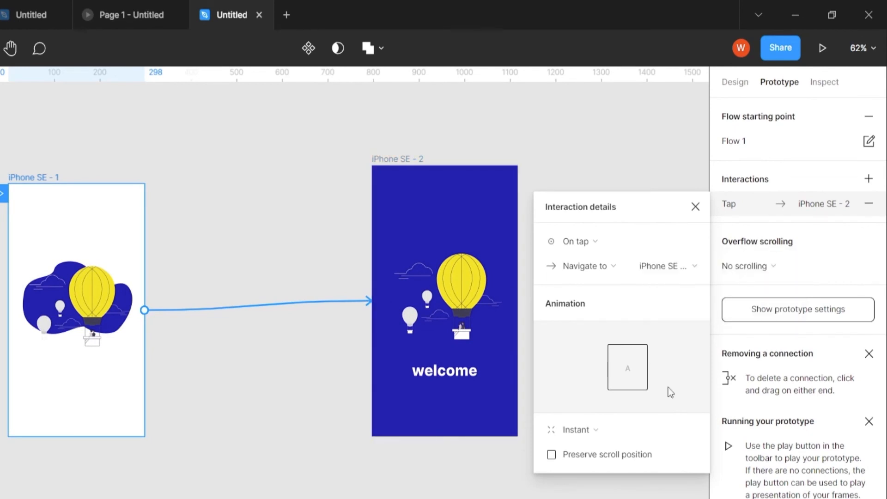
Step: Set the connection's animation to Smart animate with Ease in and out easing and a 1500 ms duration
click(690, 426)
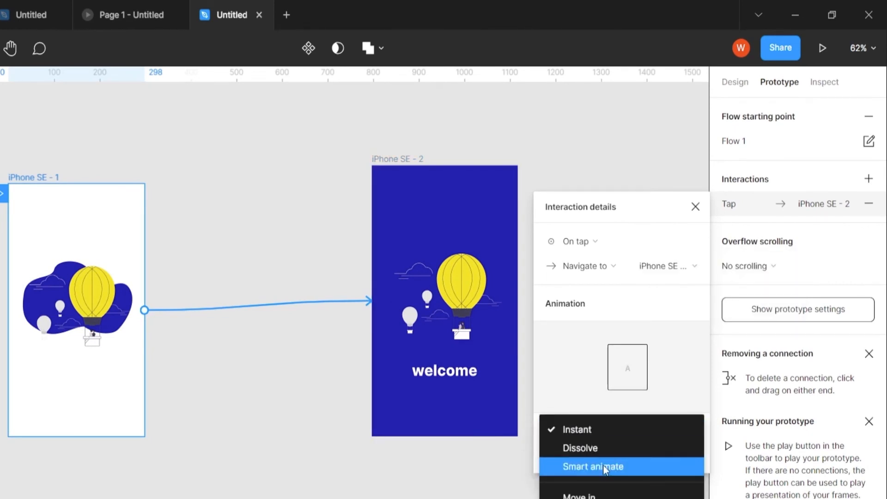
click(603, 464)
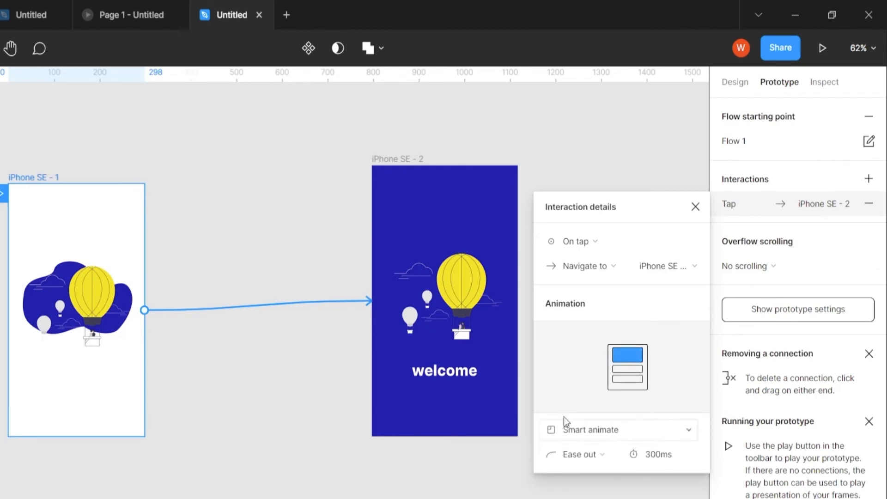
click(617, 456)
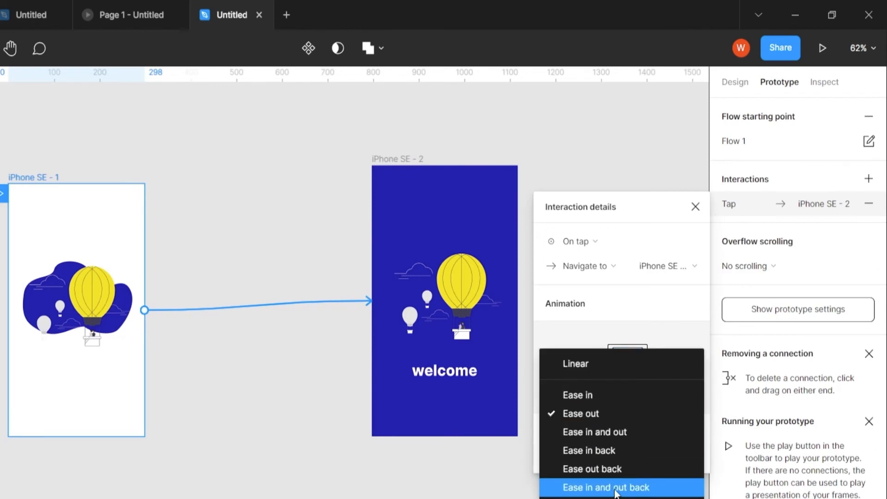
click(602, 433)
click(665, 457)
text(1500)
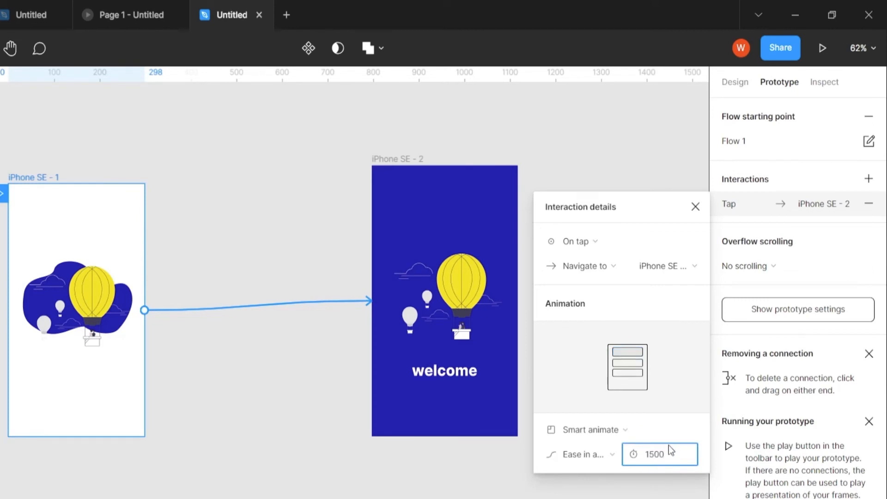
key(Return)
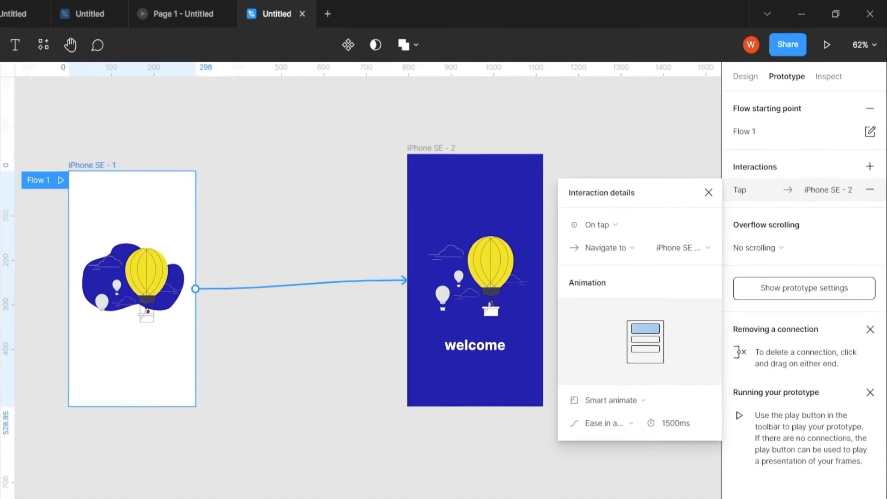
key(Escape)
Step: Create a return prototype connection from the iPhone SE - 2 frame back to the iPhone SE - 1 frame
click(483, 169)
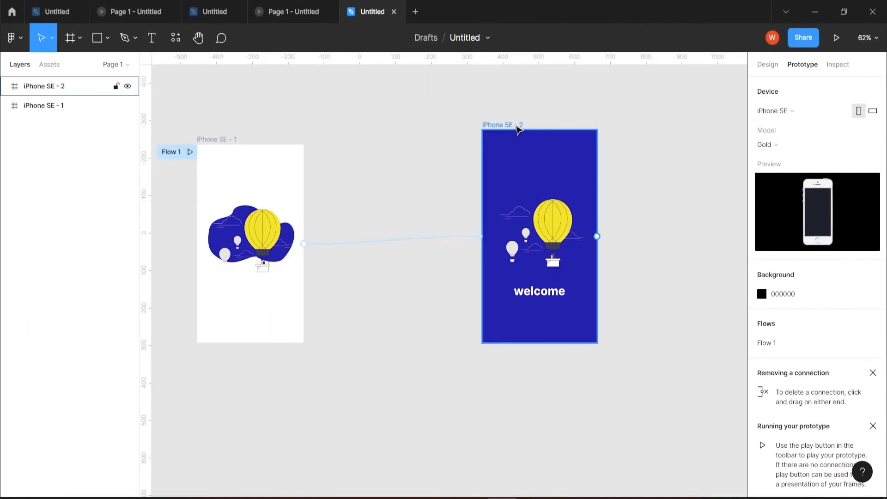
click(517, 130)
drag(597, 237, 515, 197)
drag(368, 200, 304, 244)
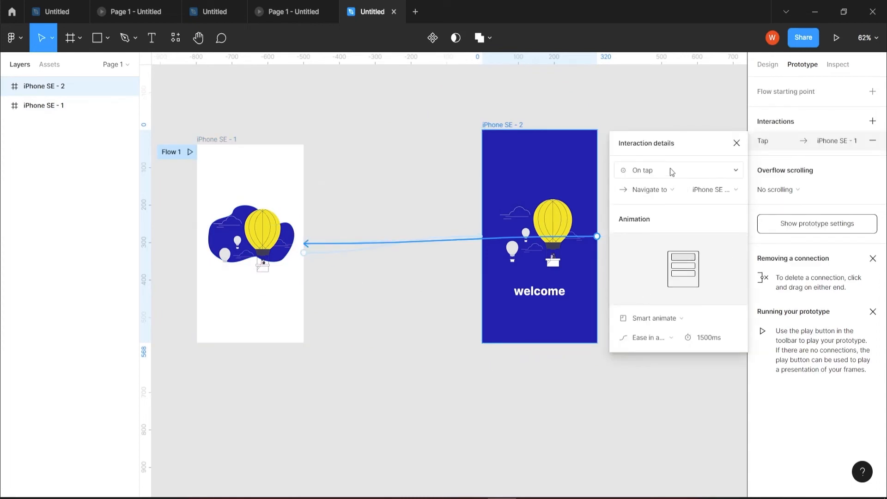
Step: Keep the return connection's destination iPhone SE - 1 and Ease in and out easing, and restore the first frame to 320 × 568
click(679, 190)
click(679, 190)
click(735, 191)
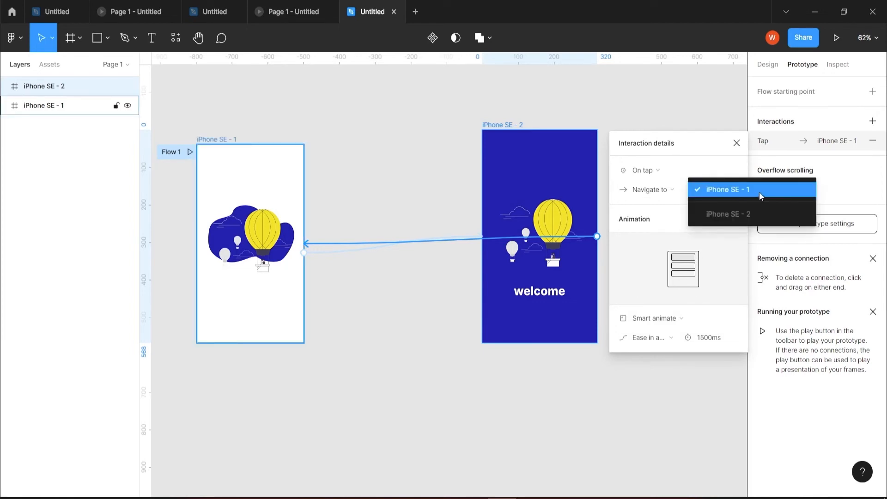
click(722, 260)
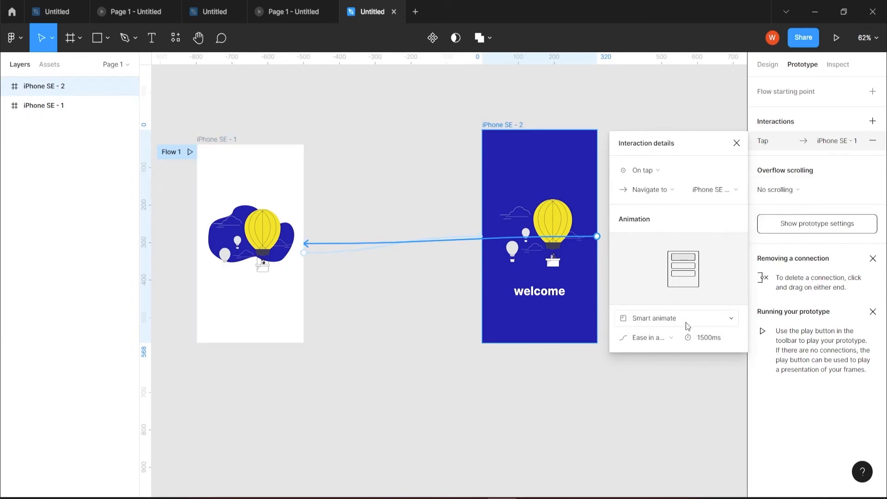
click(675, 342)
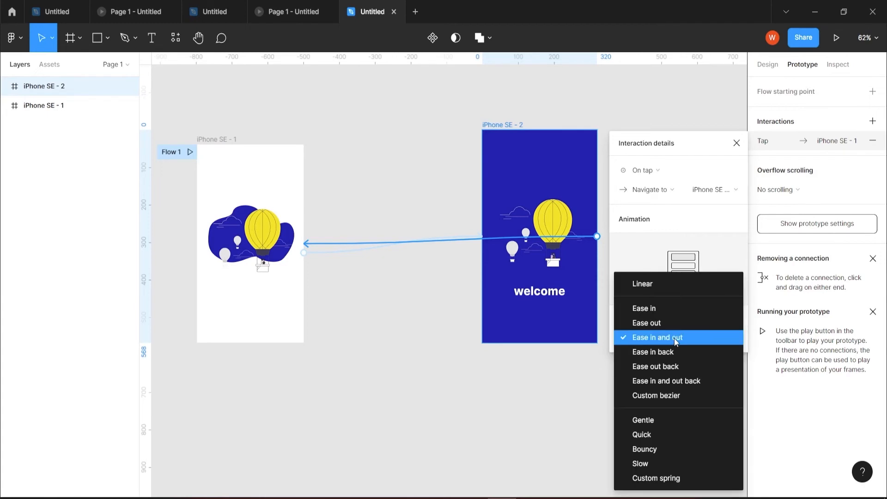
click(691, 337)
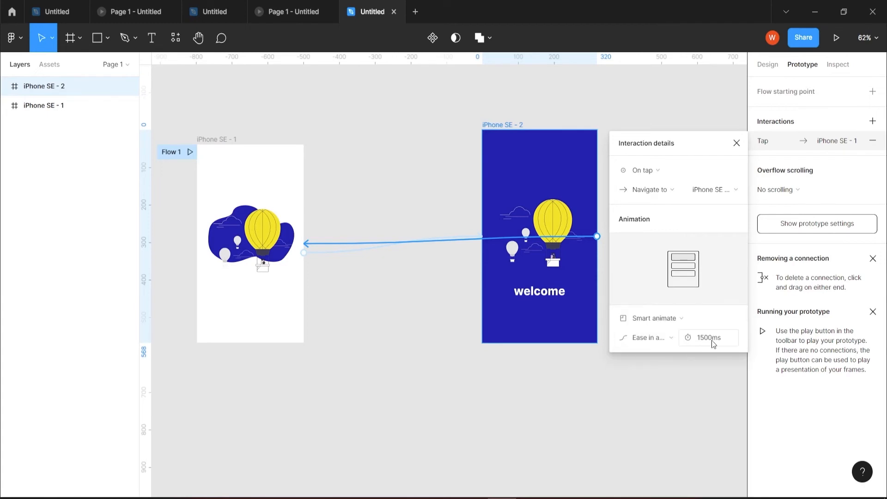
click(737, 144)
key(ctrl+z)
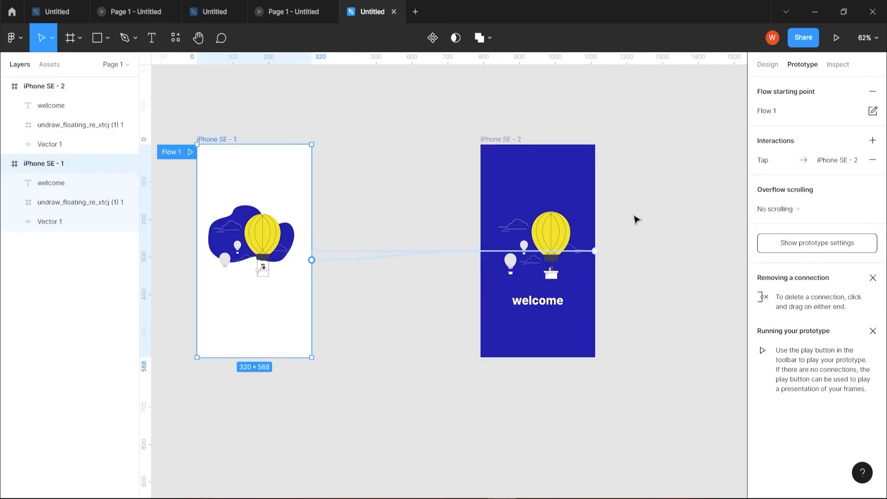
Step: Run the prototype preview and tap the phone screen repeatedly to play the animation between both screens
click(835, 39)
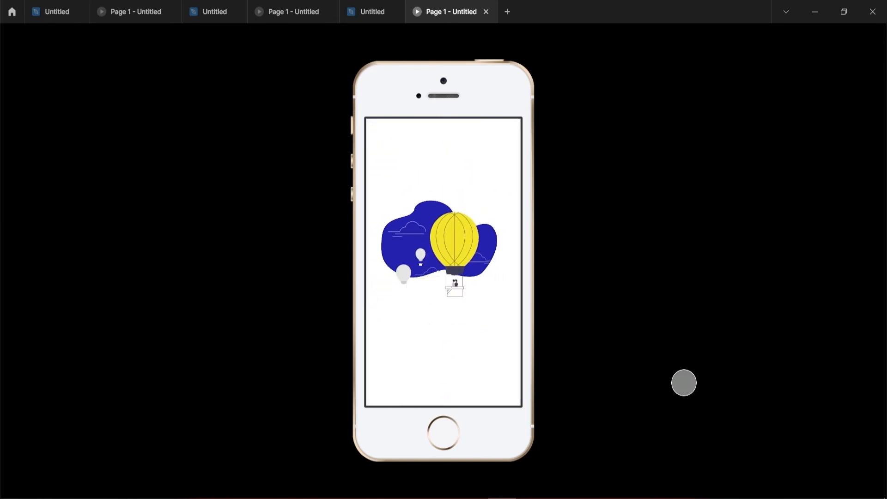
click(484, 376)
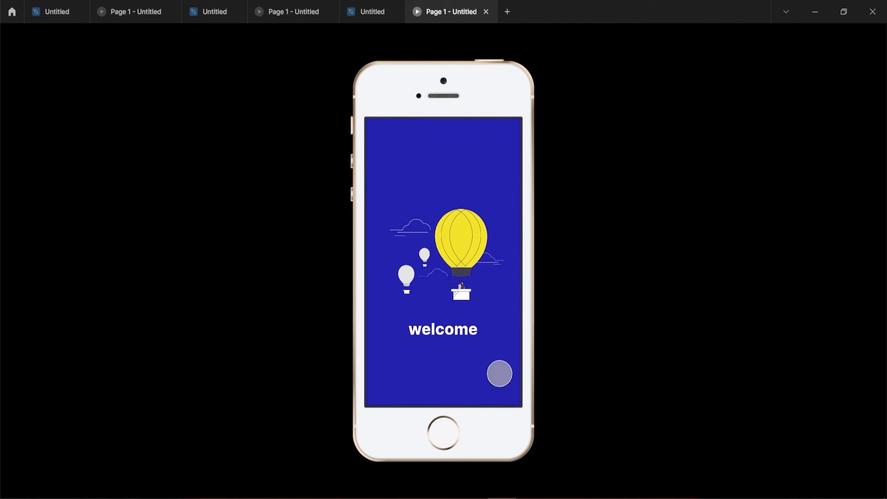
click(491, 373)
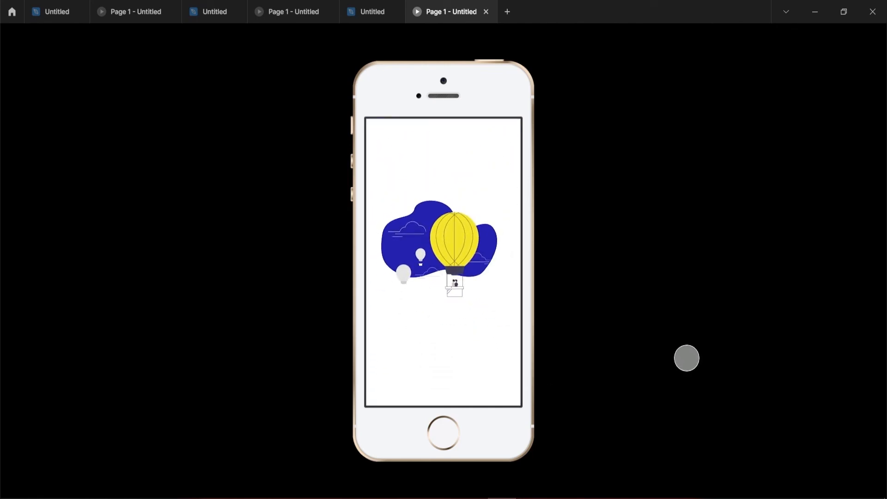
click(476, 386)
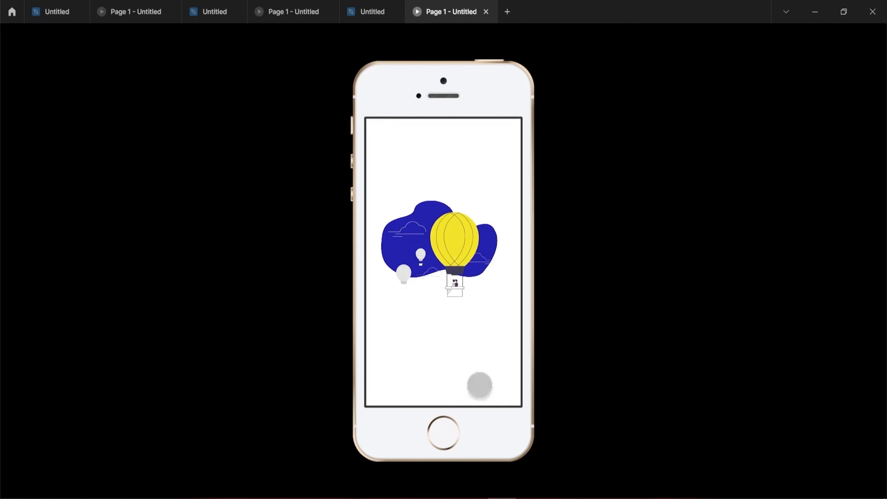